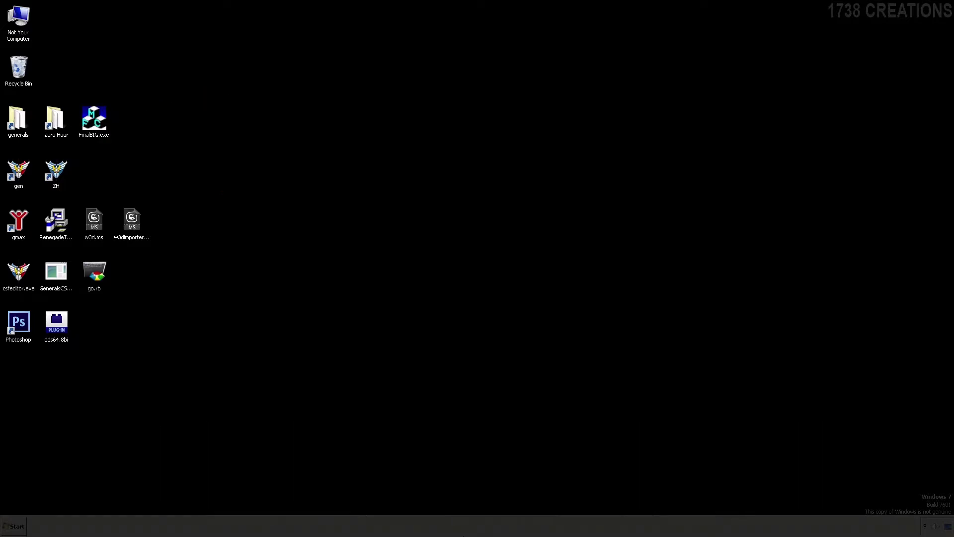
Step: Start FinalBIG with its blank document closed, and open the Zero Hour folder in a window beside it
double_click(94, 119)
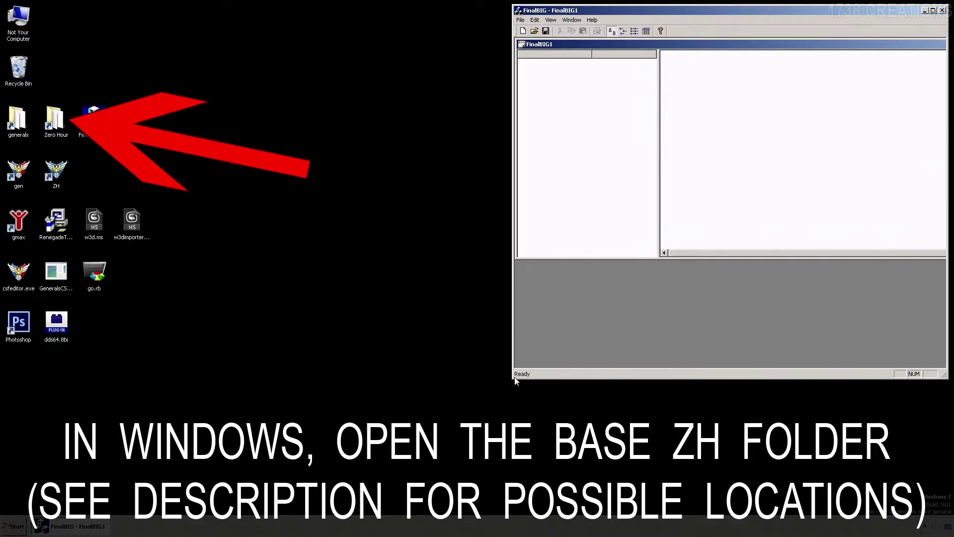
left_click(520, 20)
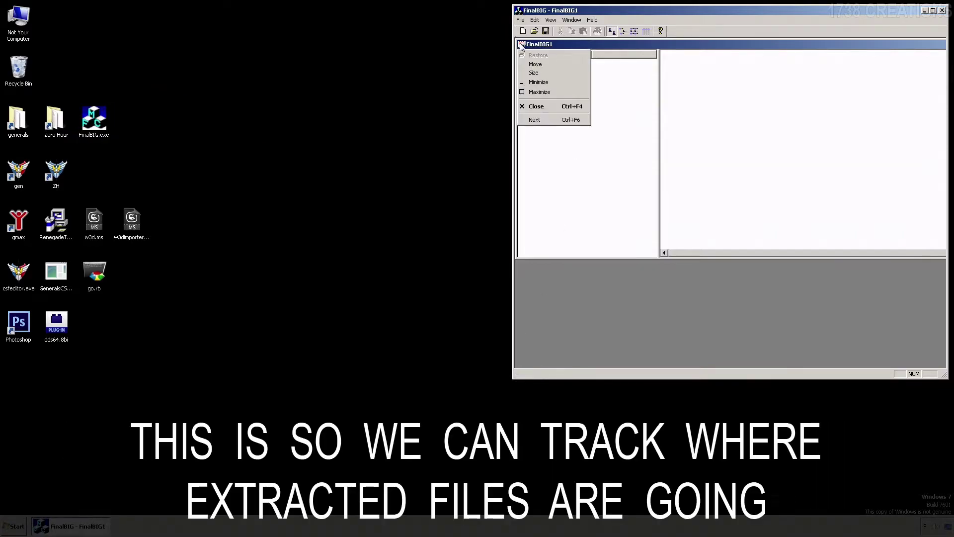
left_click(534, 79)
double_click(59, 120)
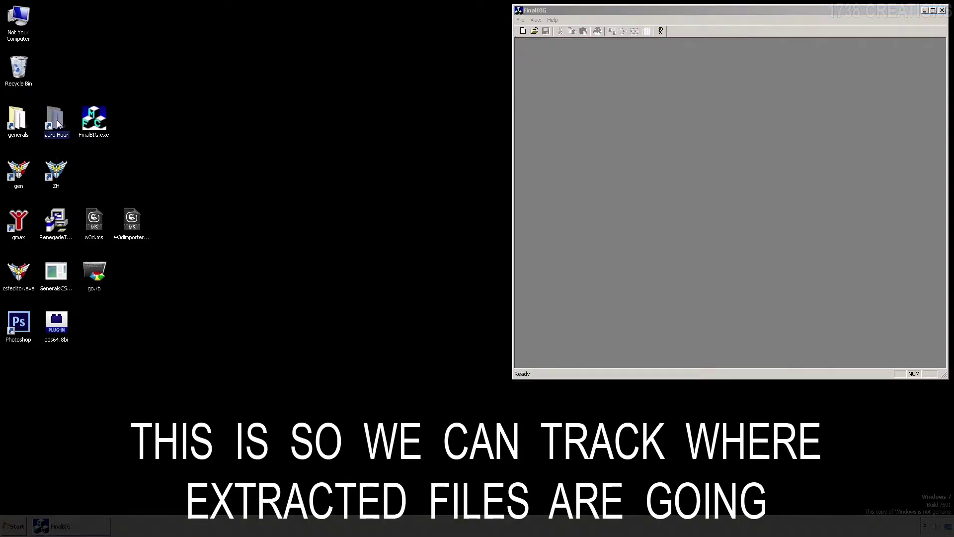
left_click_drag(467, 64, 115, 30)
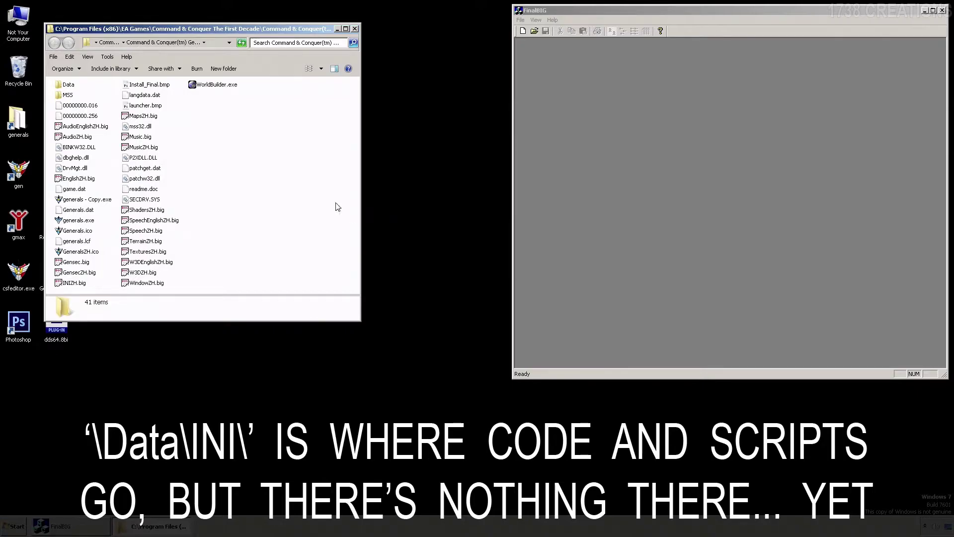
Step: Check the contents of the Data\INI folder and return to the base Zero Hour folder
double_click(70, 86)
double_click(63, 109)
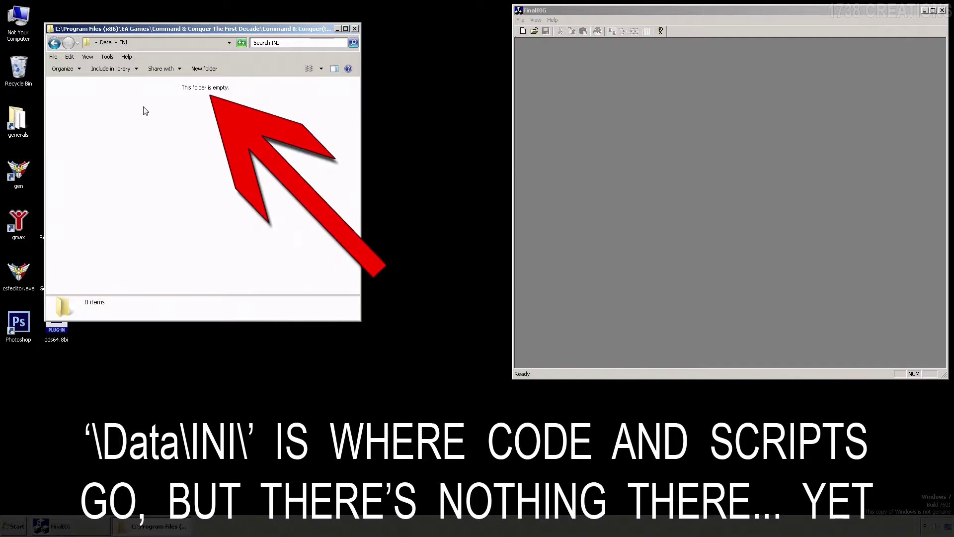
left_click(54, 43)
left_click(54, 43)
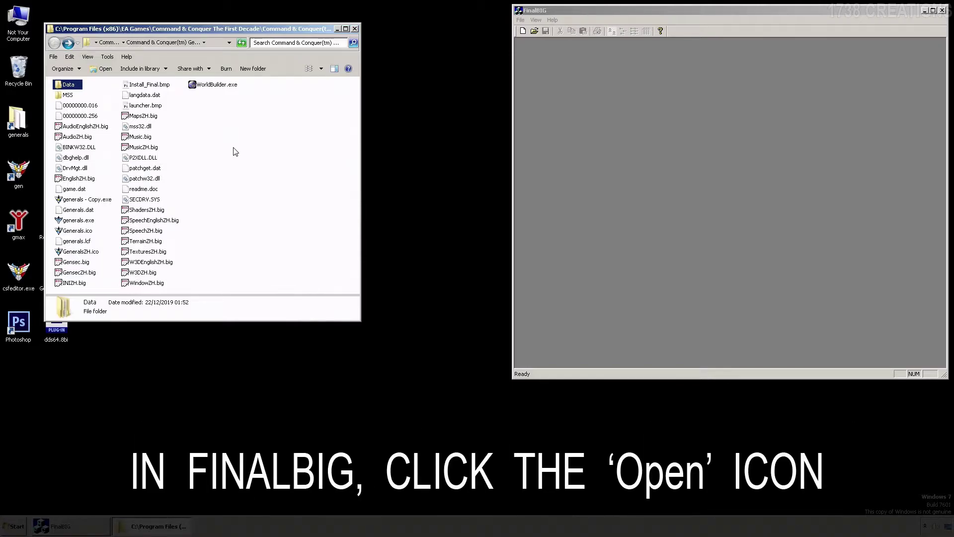
Step: Open the INIZH.big archive from the Zero Hour directory in FinalBIG and preview Data\INI\AIData.ini
left_click(535, 31)
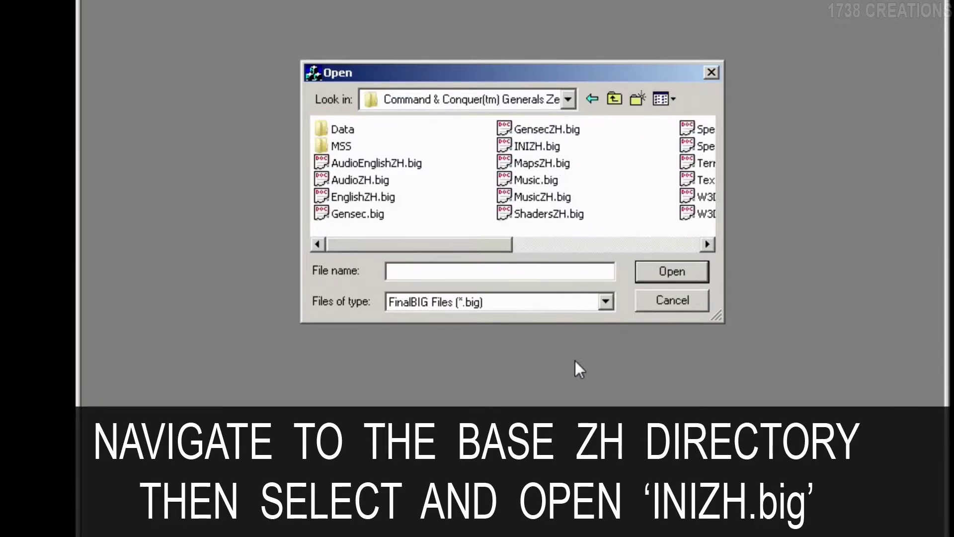
double_click(536, 146)
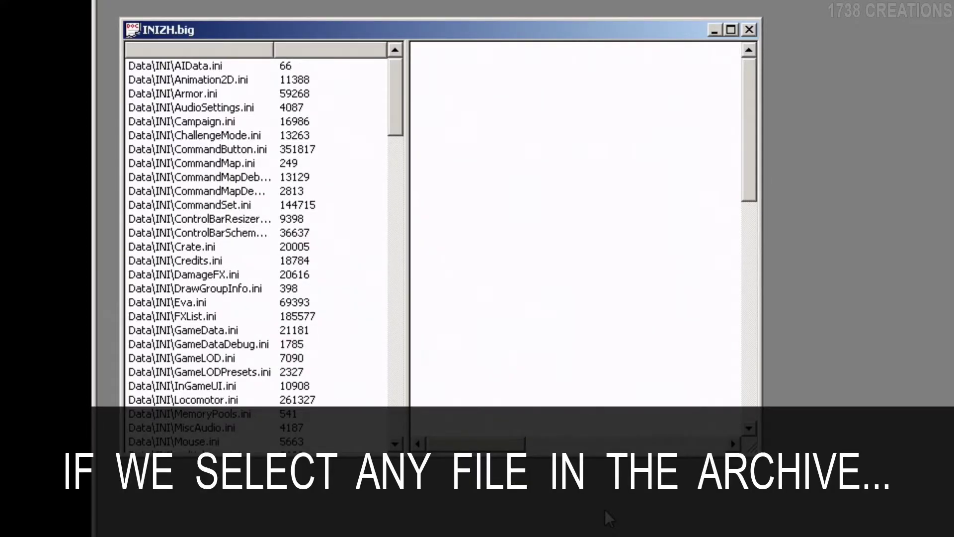
left_click(216, 64)
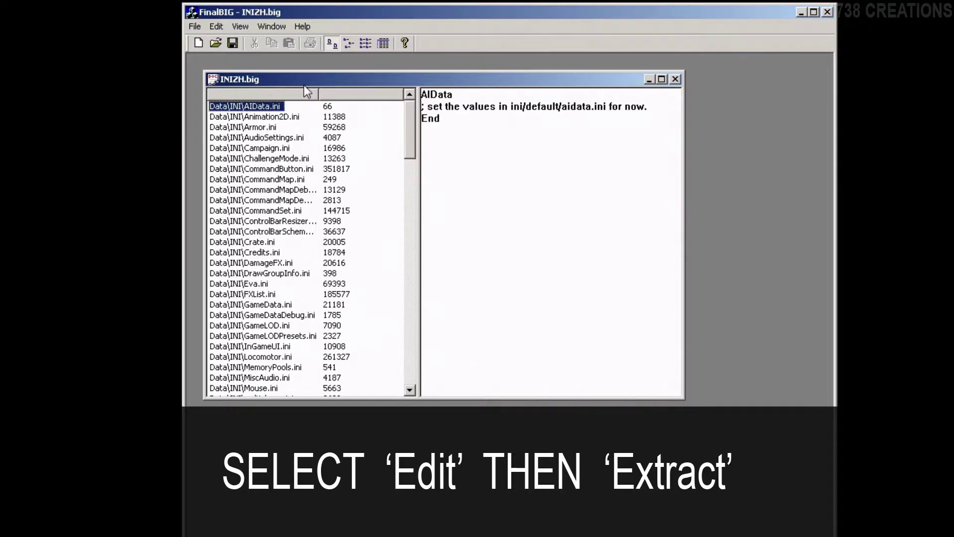
Step: Extract AIData.ini alone into the base Zero Hour folder and move the extracted copy to the Recycle Bin
left_click(216, 26)
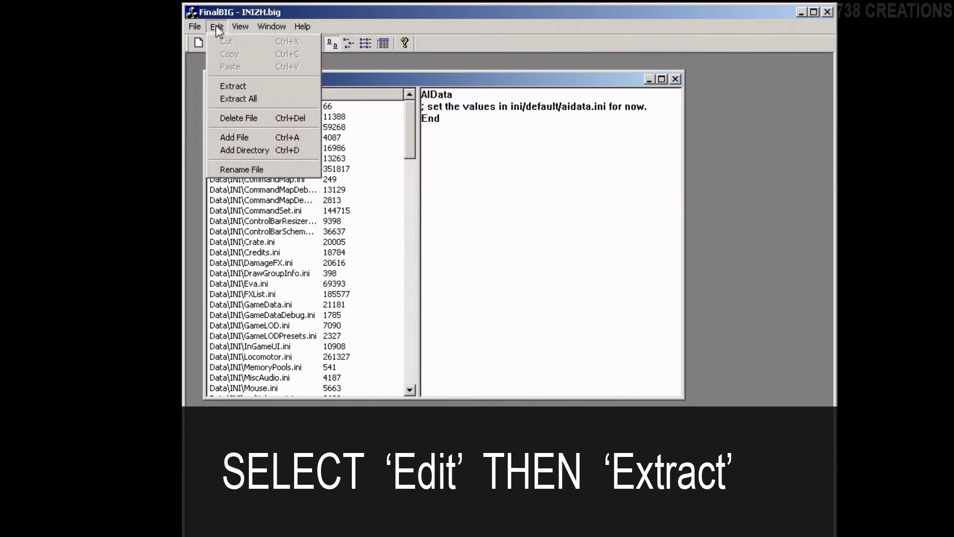
left_click(246, 85)
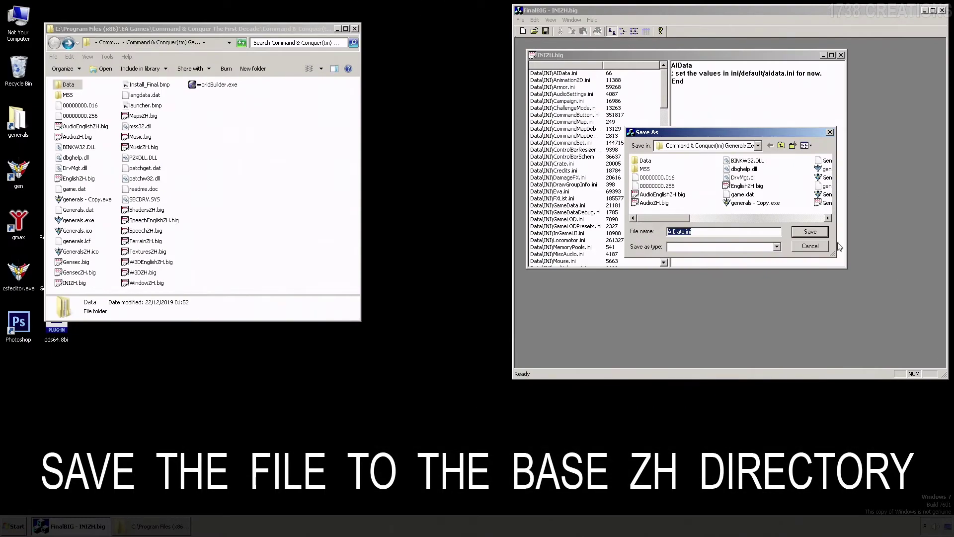
left_click(810, 232)
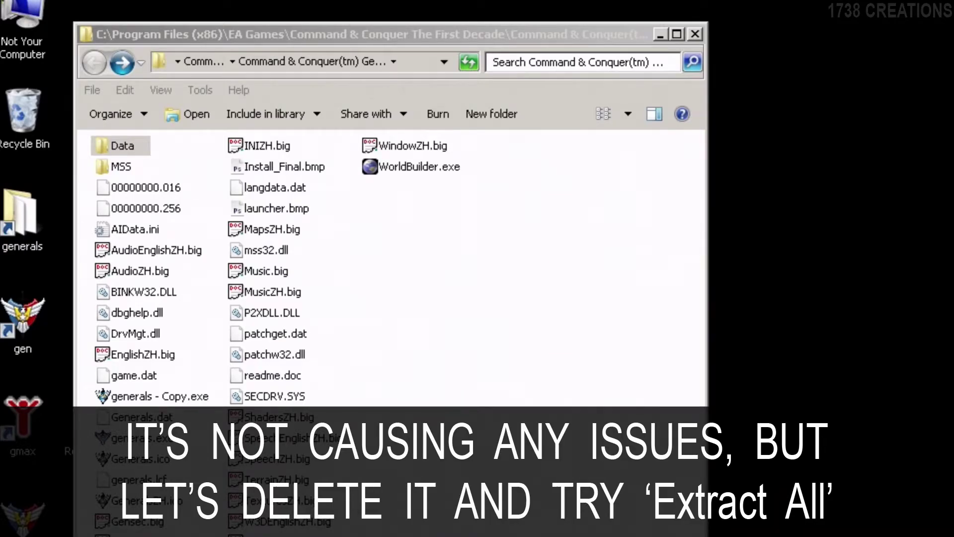
left_click_drag(150, 229, 29, 120)
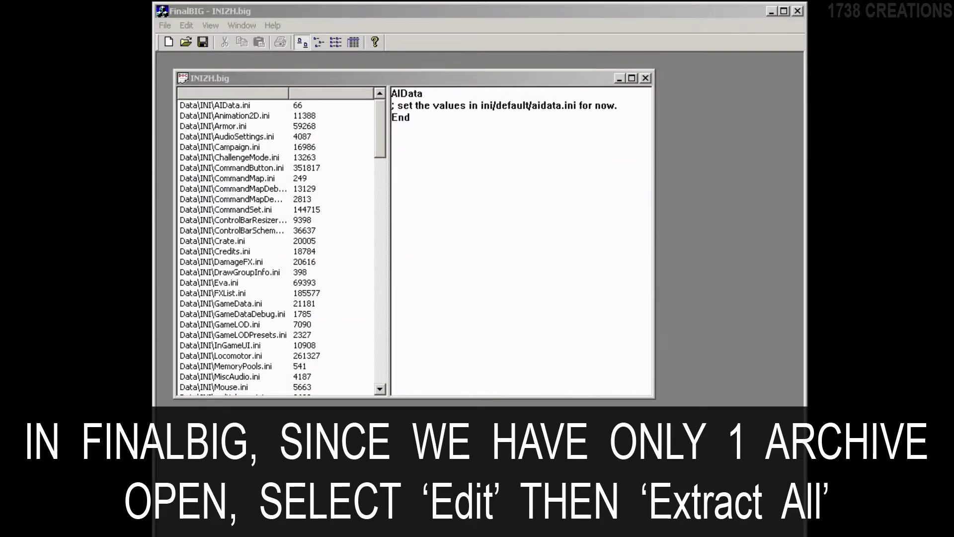
Step: Extract the whole INIZH.big archive into the Command & Conquer(tm) Generals Zero Hour folder under EA Games on drive C
left_click(184, 25)
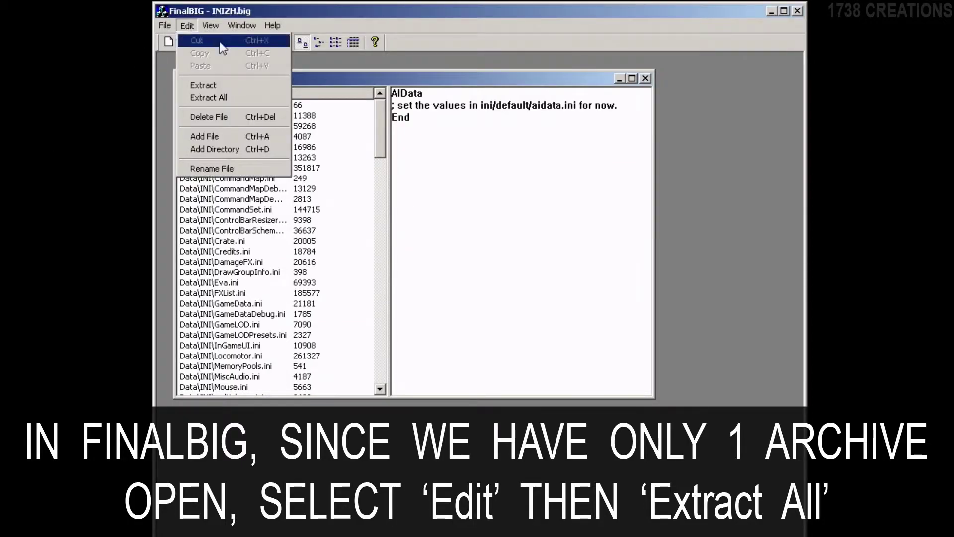
left_click(262, 98)
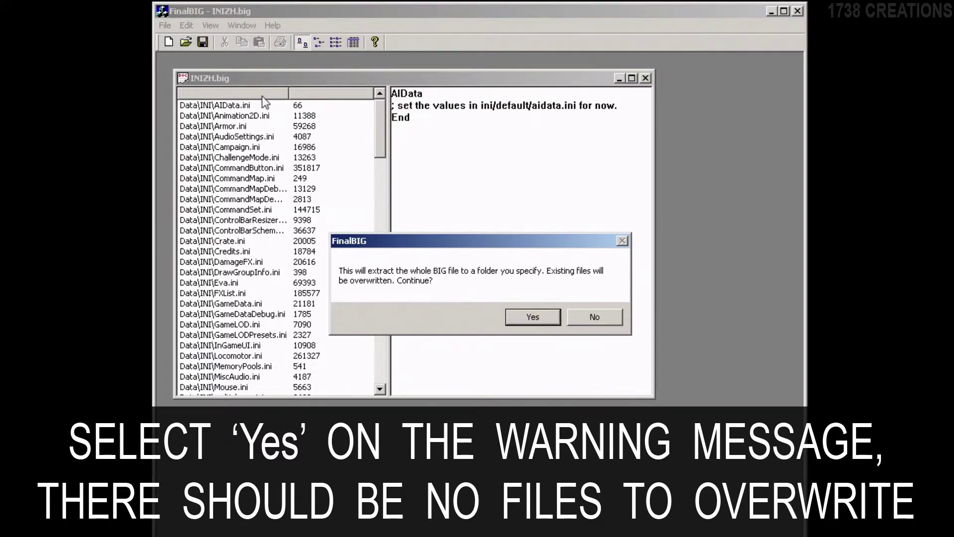
left_click(514, 322)
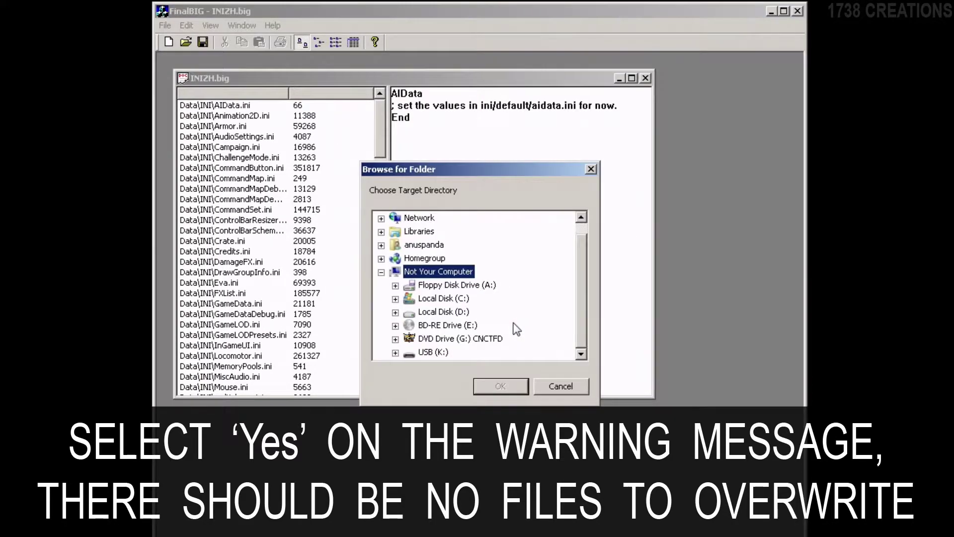
left_click(396, 299)
scroll(522, 311, "down", 3)
left_click(409, 245)
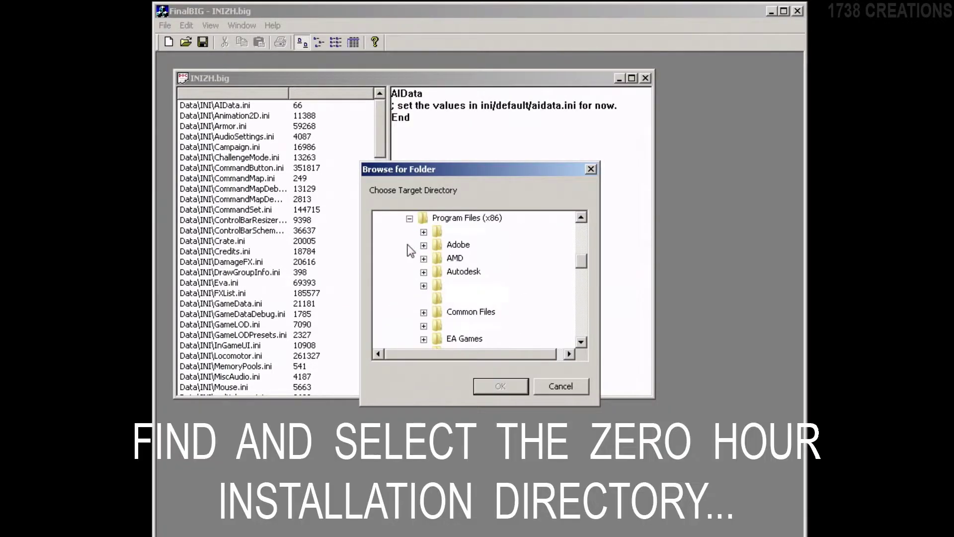
scroll(412, 259, "down", 1)
left_click(424, 298)
left_click(437, 311)
left_click_drag(502, 355, 546, 355)
left_click(437, 299)
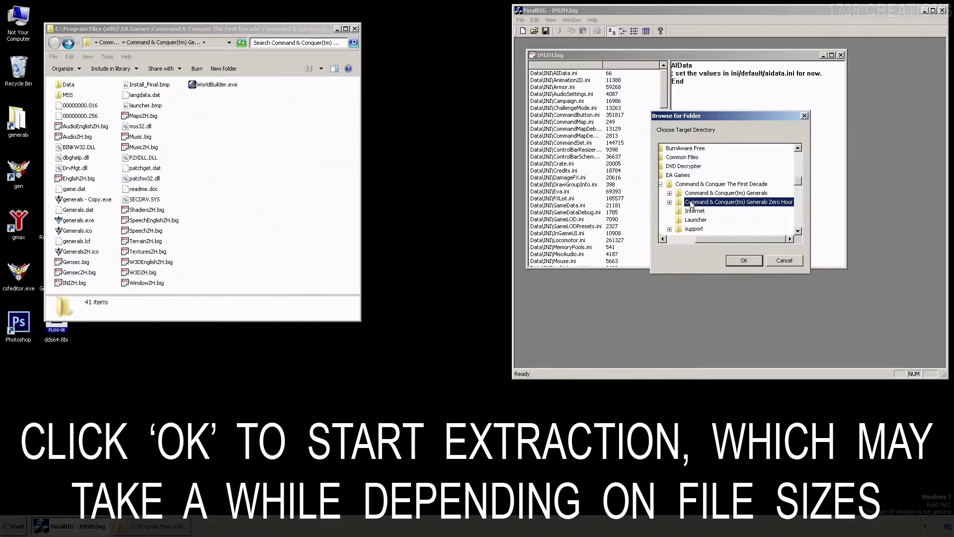
left_click(744, 261)
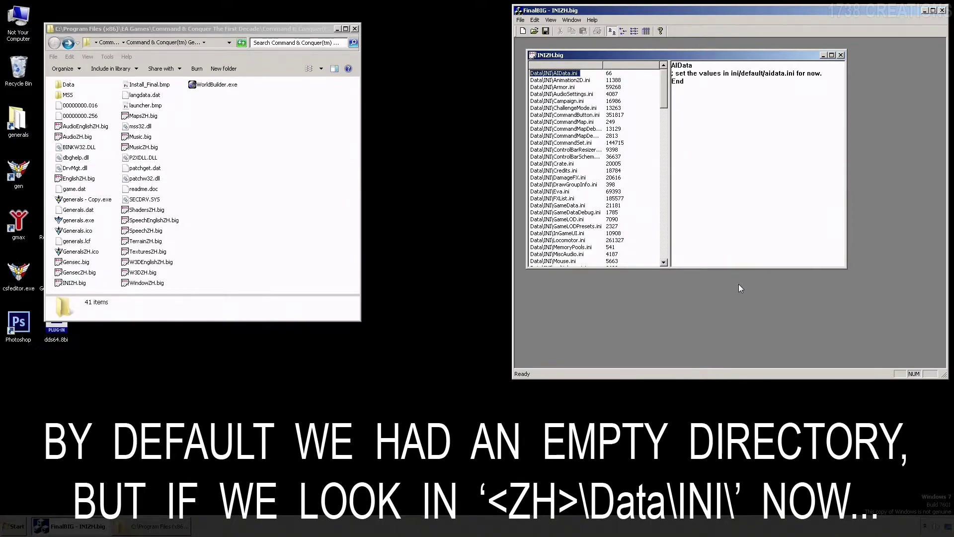
Step: Open the extracted Weapon.ini from the Data\INI folder in a text editor and enlarge its window for reading
double_click(70, 85)
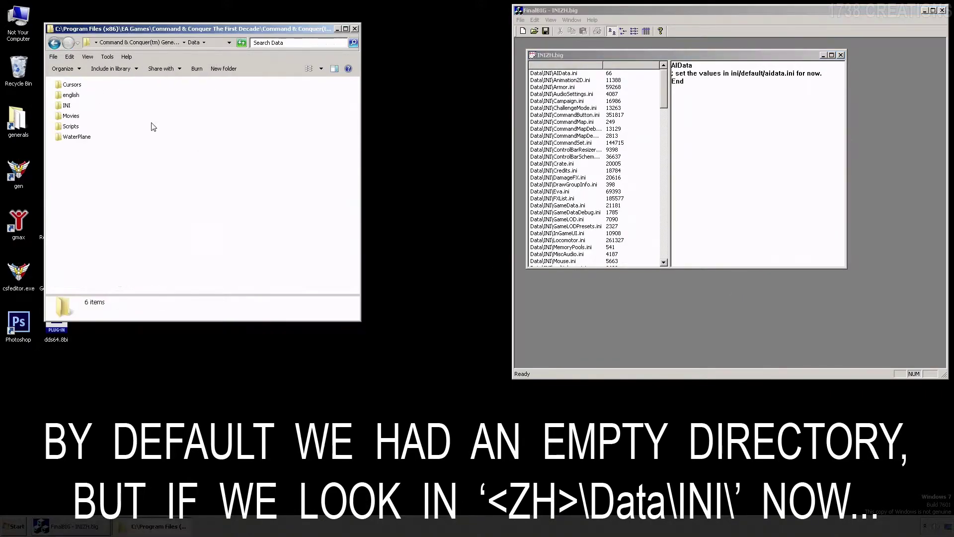
double_click(66, 105)
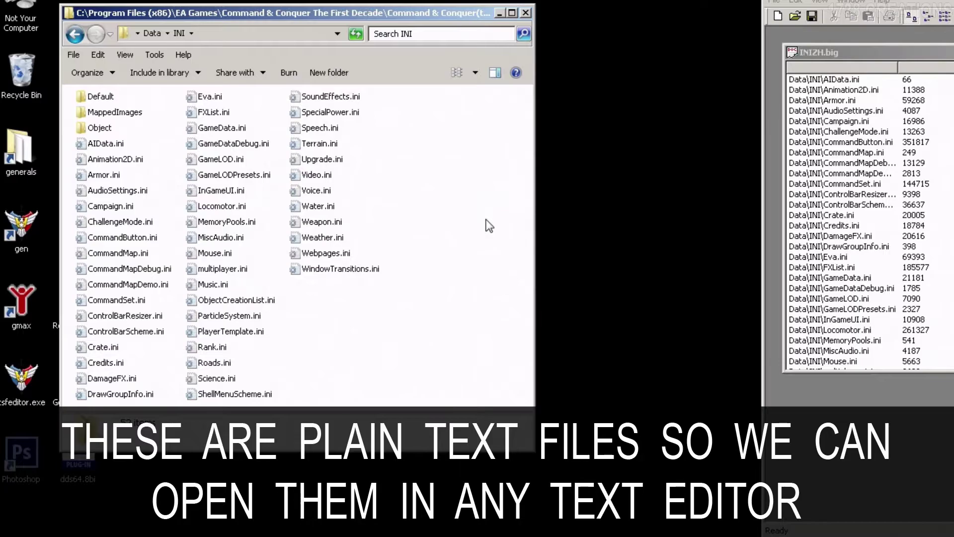
double_click(322, 222)
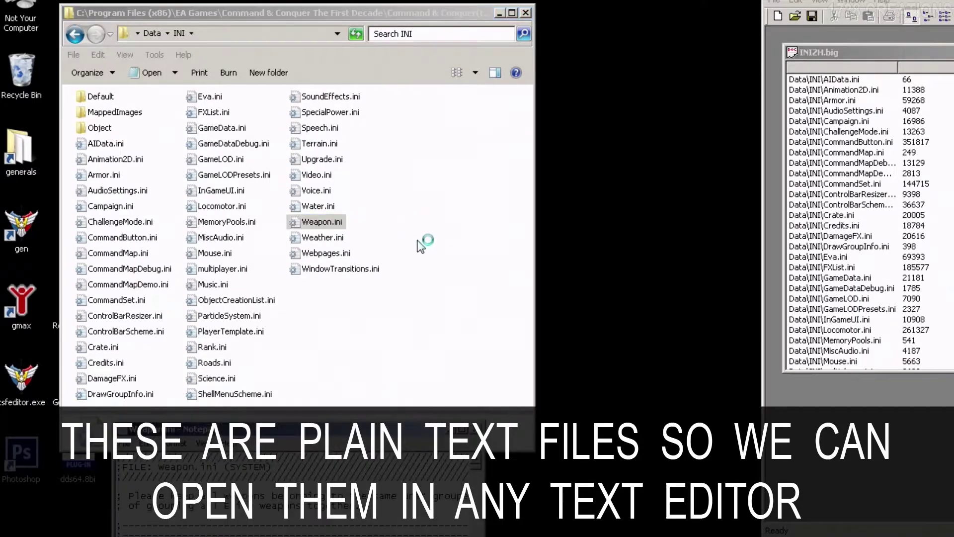
left_click_drag(378, 429, 490, 0)
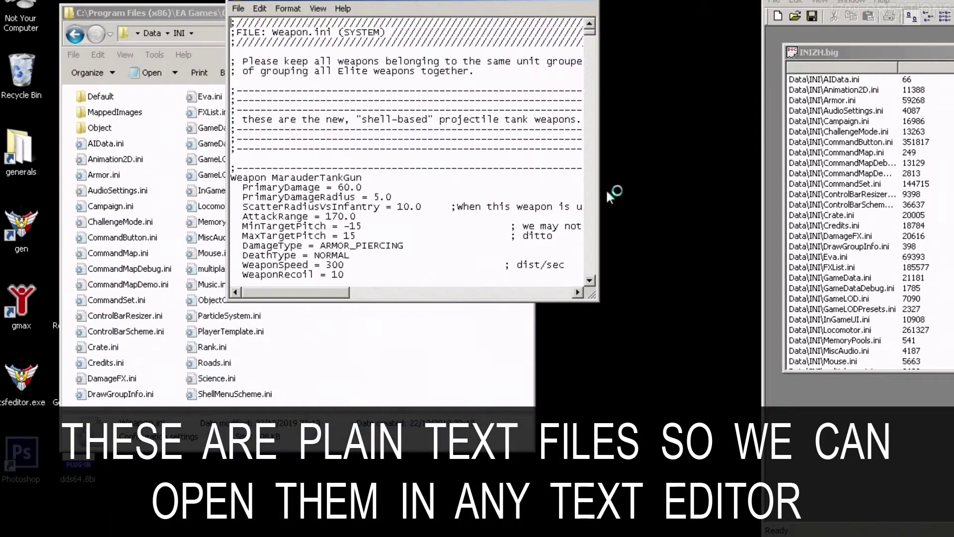
left_click_drag(606, 294, 847, 482)
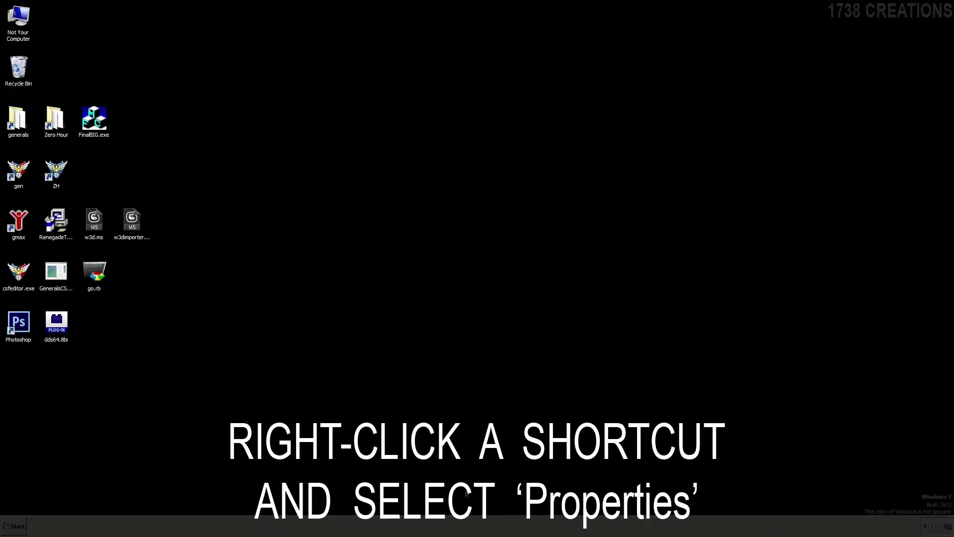
Step: Inspect the target line in the ZH desktop shortcut's properties and close the dialog without saving
right_click(58, 172)
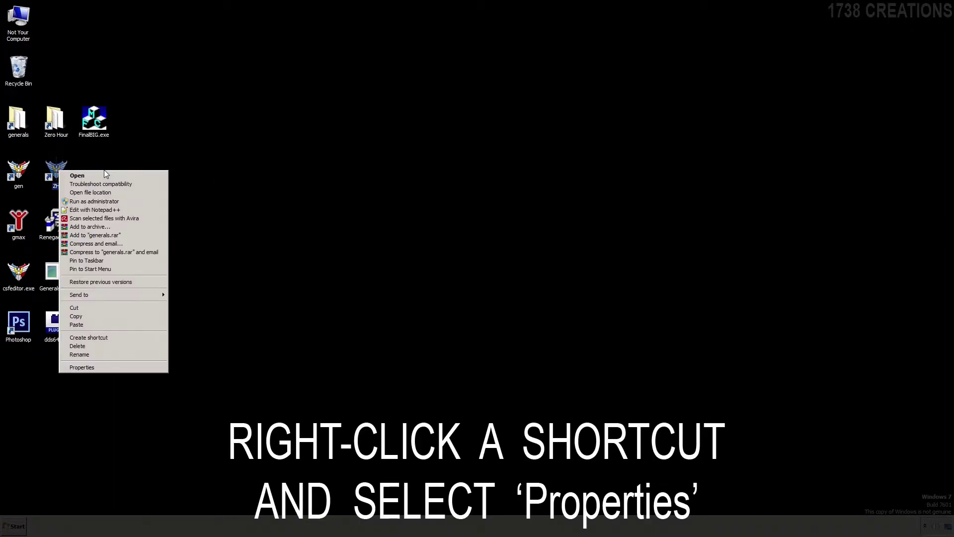
left_click(129, 369)
left_click_drag(234, 175, 554, 10)
left_click(666, 35)
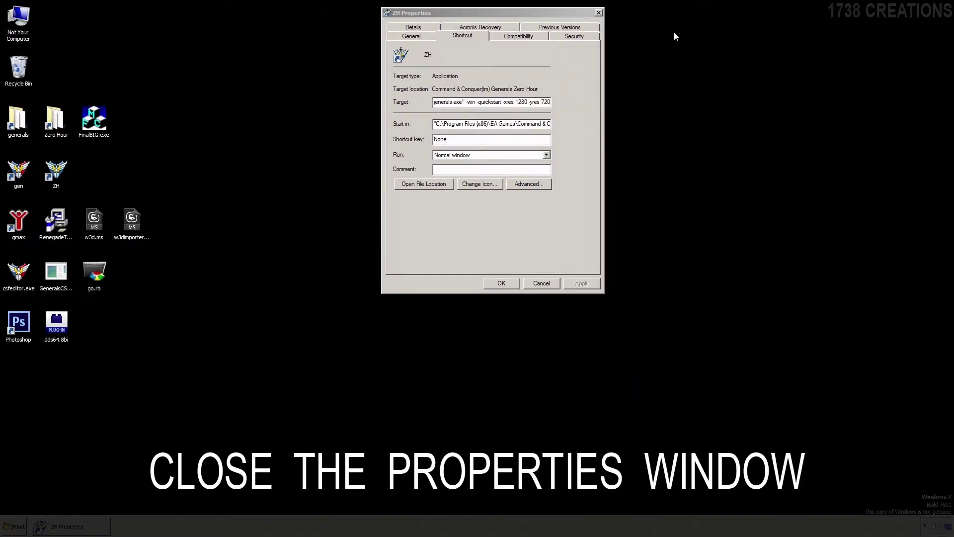
left_click(550, 282)
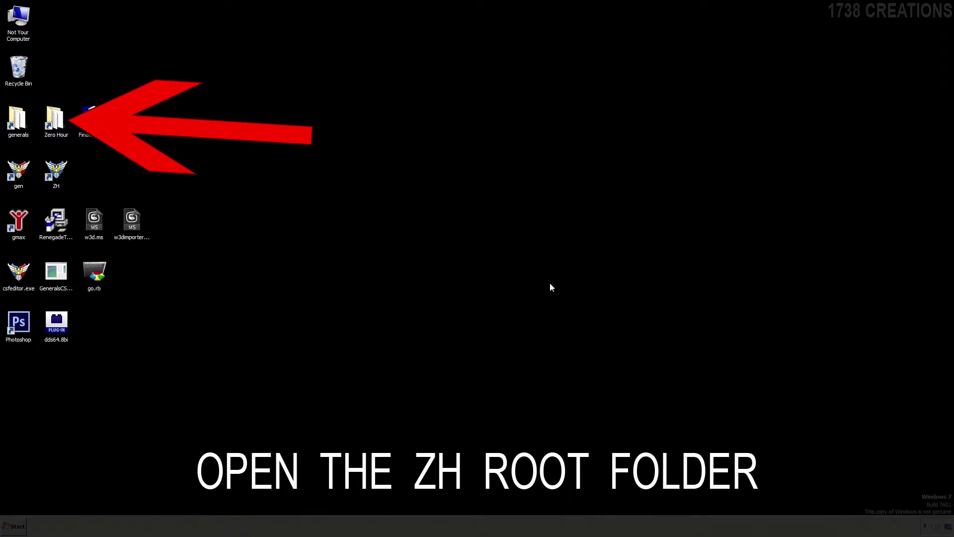
Step: Delete GC_Background.bik and VS_small.bik from the Zero Hour Data\Movies folder
double_click(56, 120)
left_click_drag(249, 46, 504, 14)
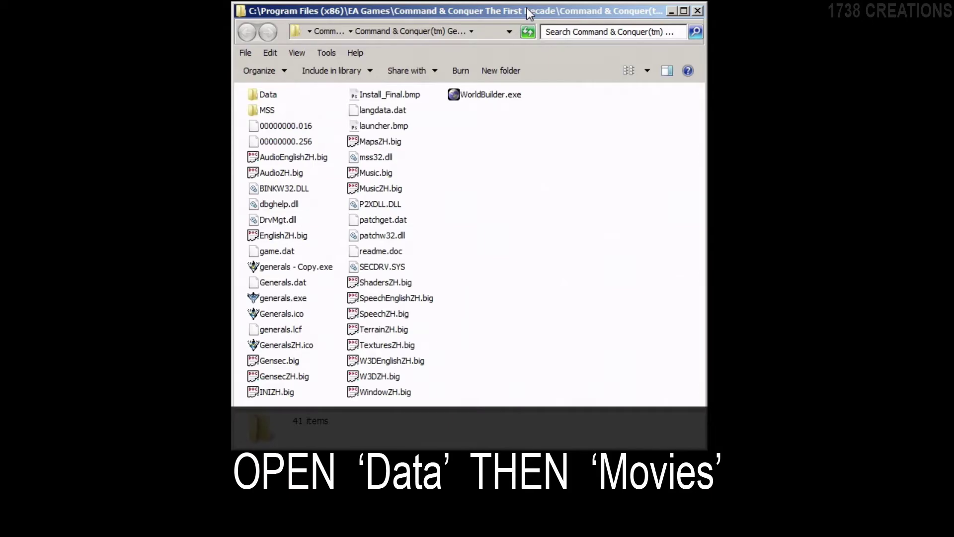
double_click(267, 95)
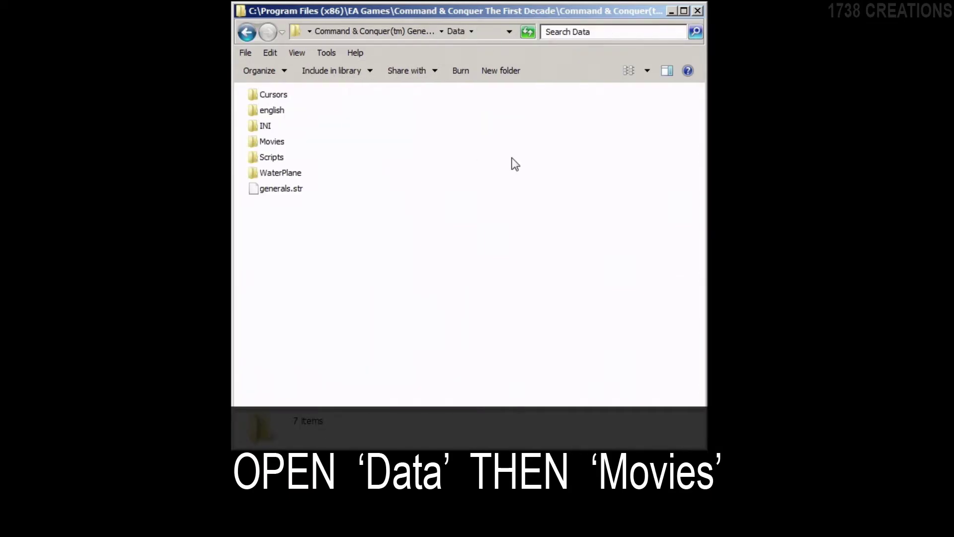
double_click(271, 142)
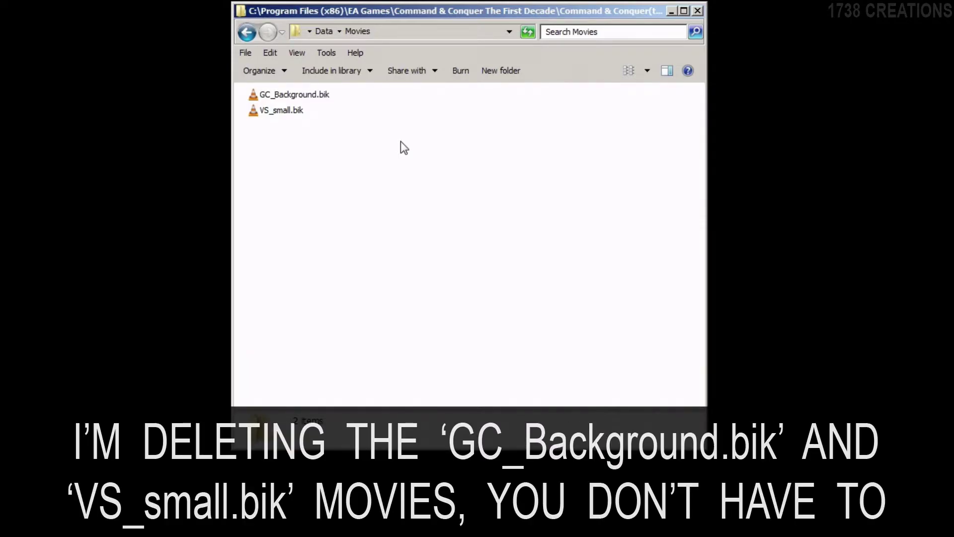
left_click_drag(400, 141, 246, 82)
key("Delete")
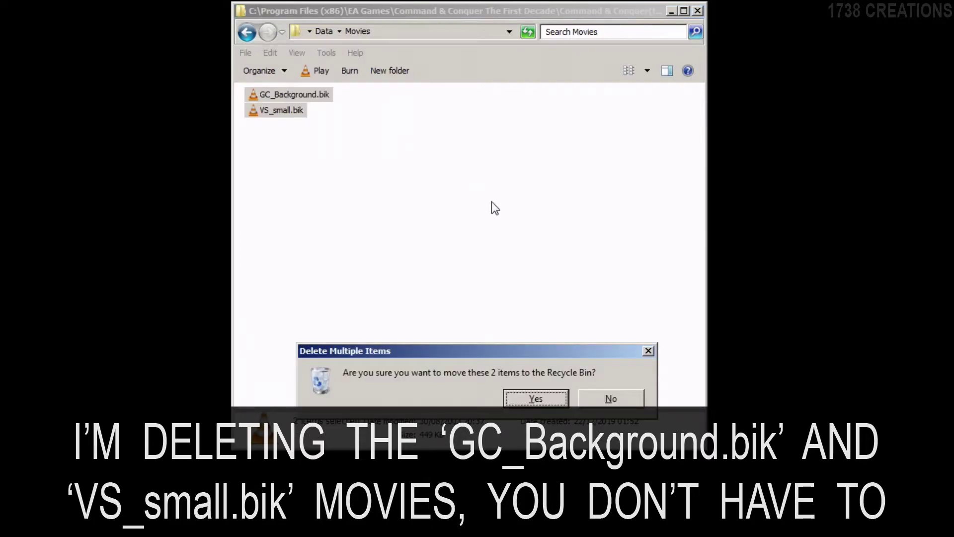
left_click(554, 398)
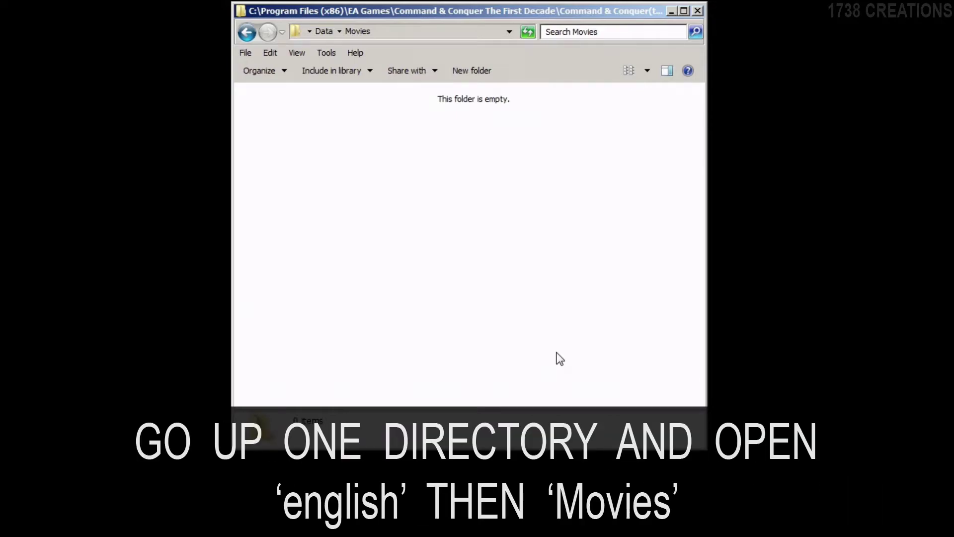
Step: Delete EA_LOGO.BIK, EA_LOGO640.BIK, sizzle_review.bik and sizzle_review640.bik from the Zero Hour Data\english\Movies folder and close the folder window
left_click(324, 31)
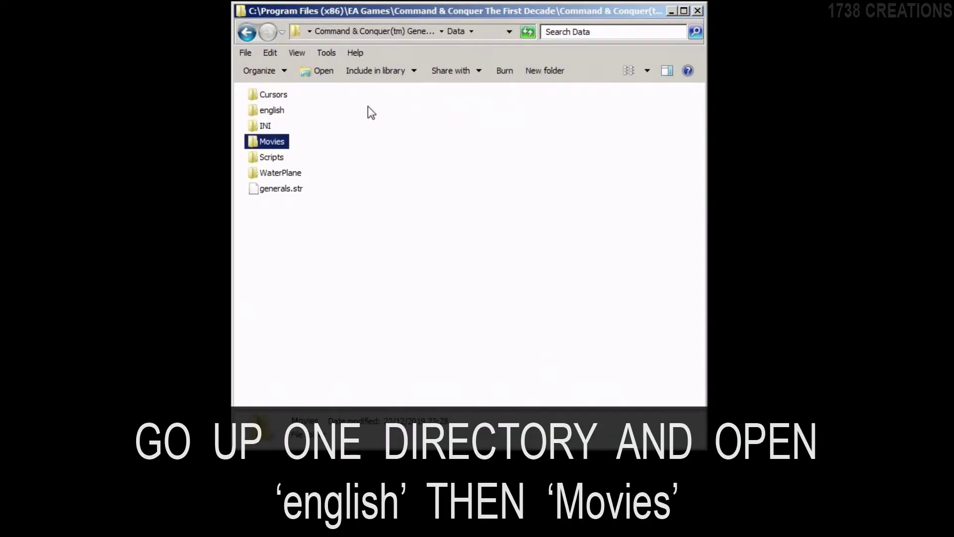
double_click(273, 110)
double_click(258, 94)
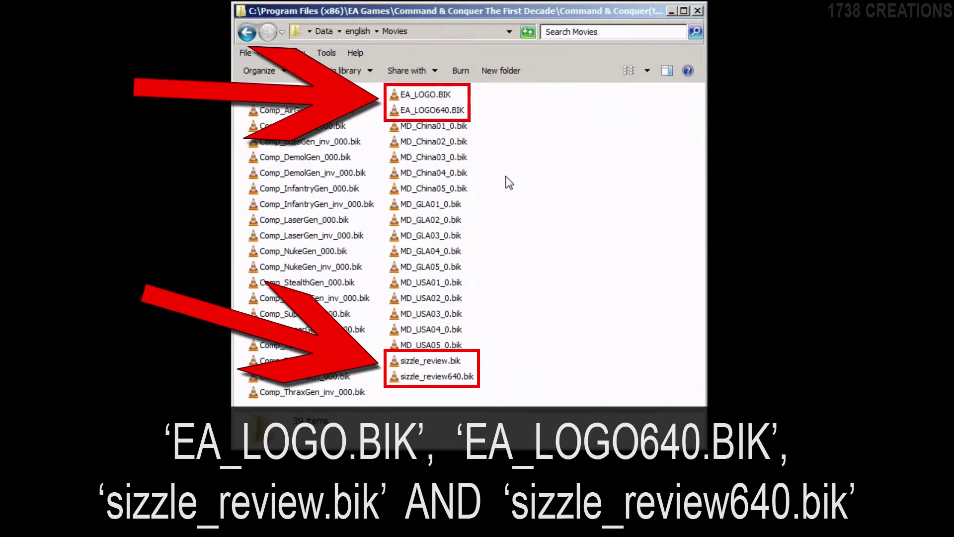
left_click_drag(465, 102, 464, 99)
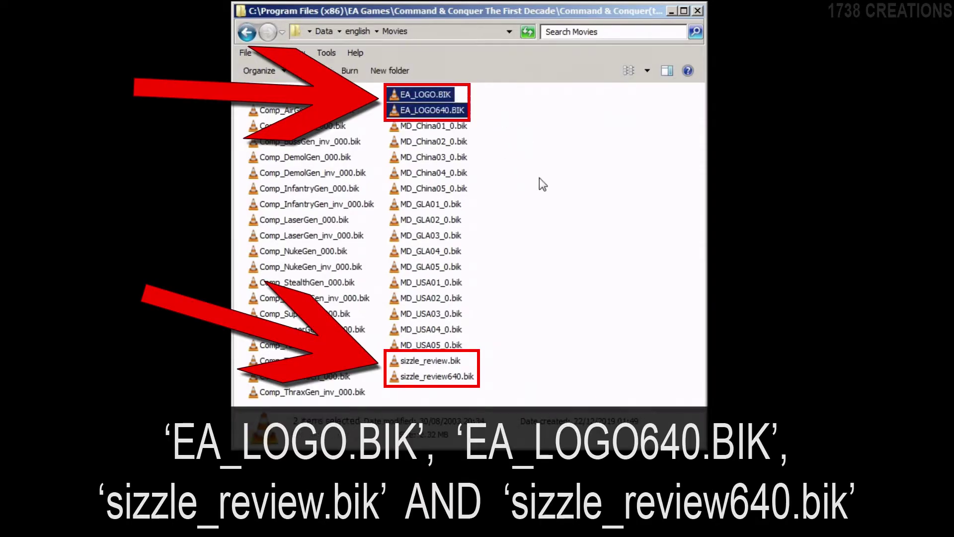
left_click_drag(492, 388, 386, 359)
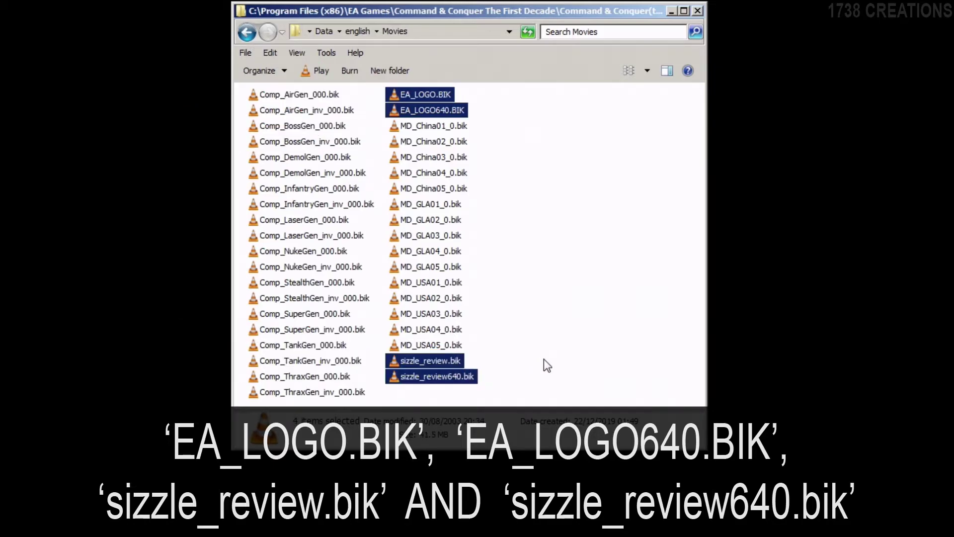
key("Delete")
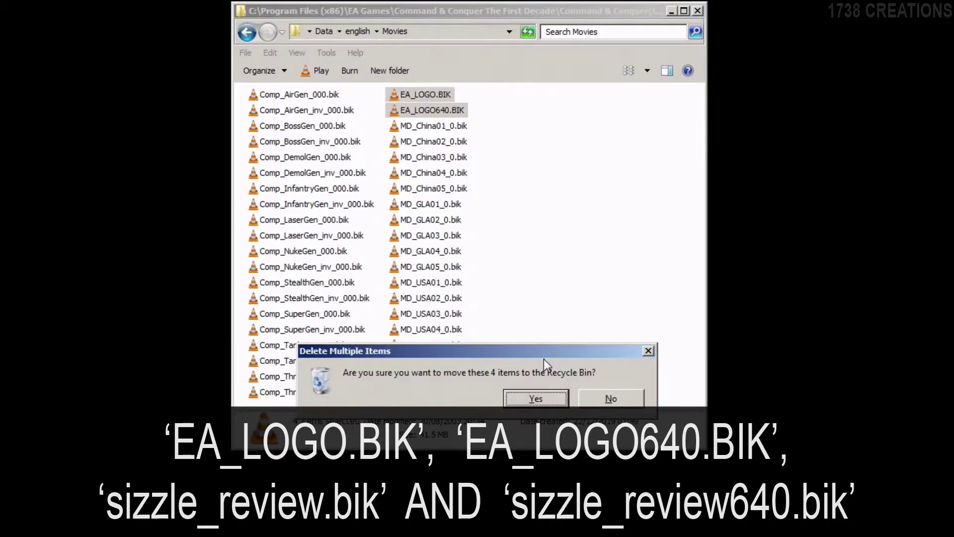
left_click(556, 402)
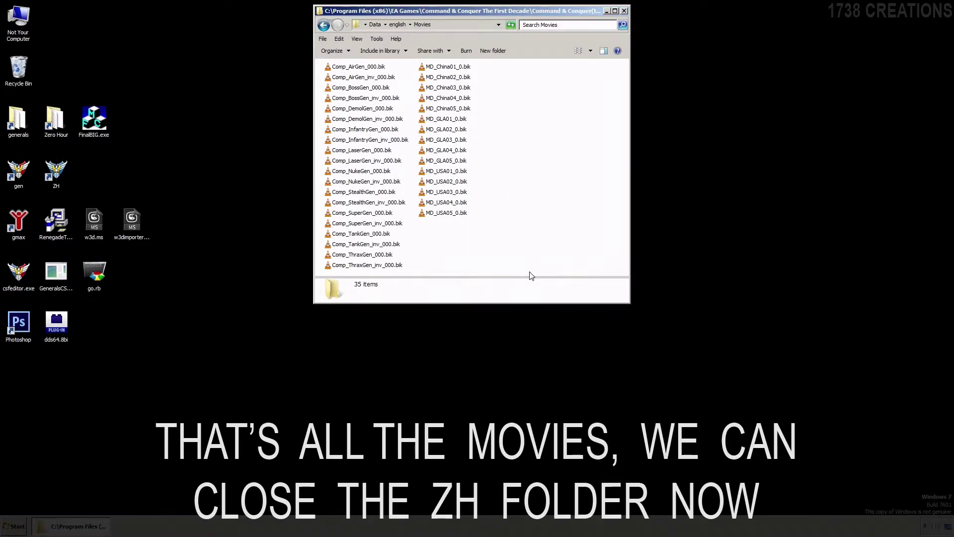
left_click(624, 11)
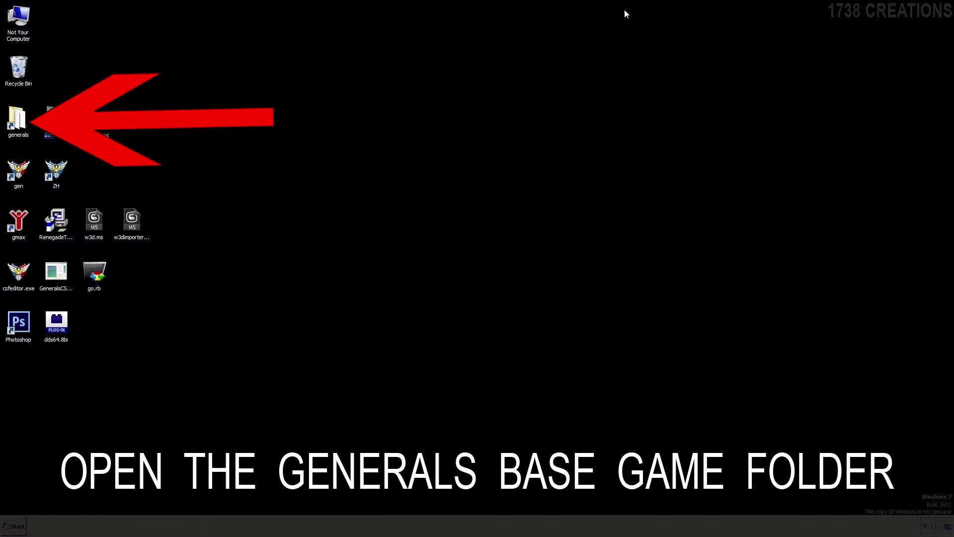
Step: Open the Data\Movies folder of the Generals base game from the generals desktop shortcut
double_click(18, 120)
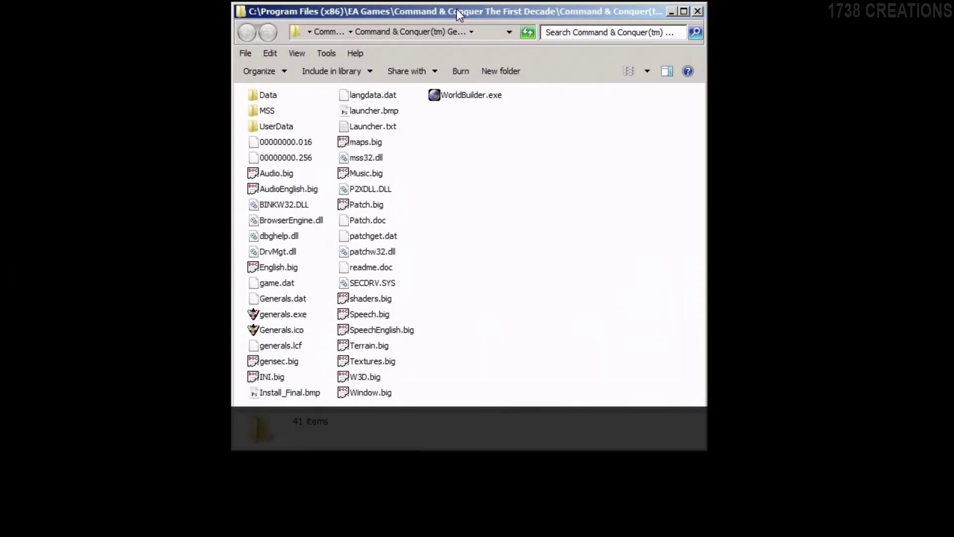
double_click(281, 97)
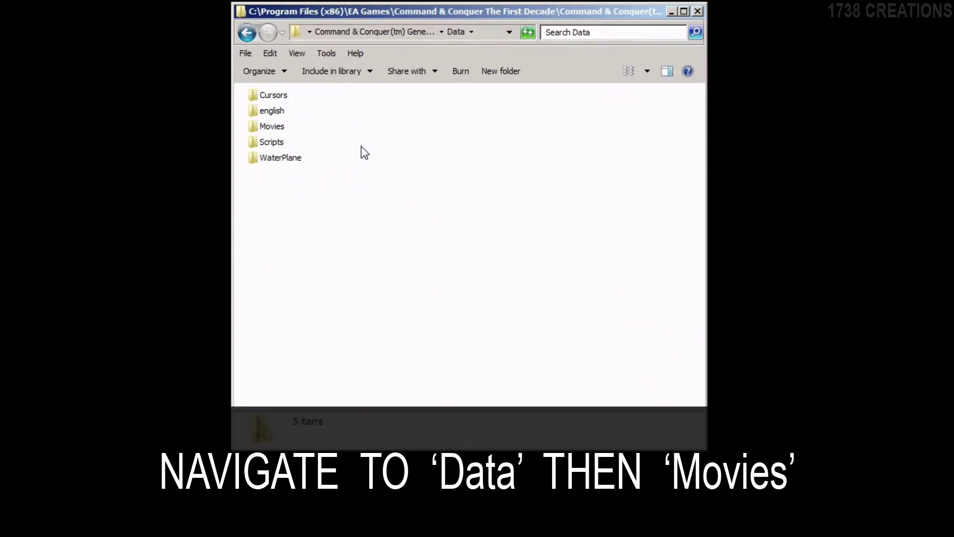
double_click(272, 127)
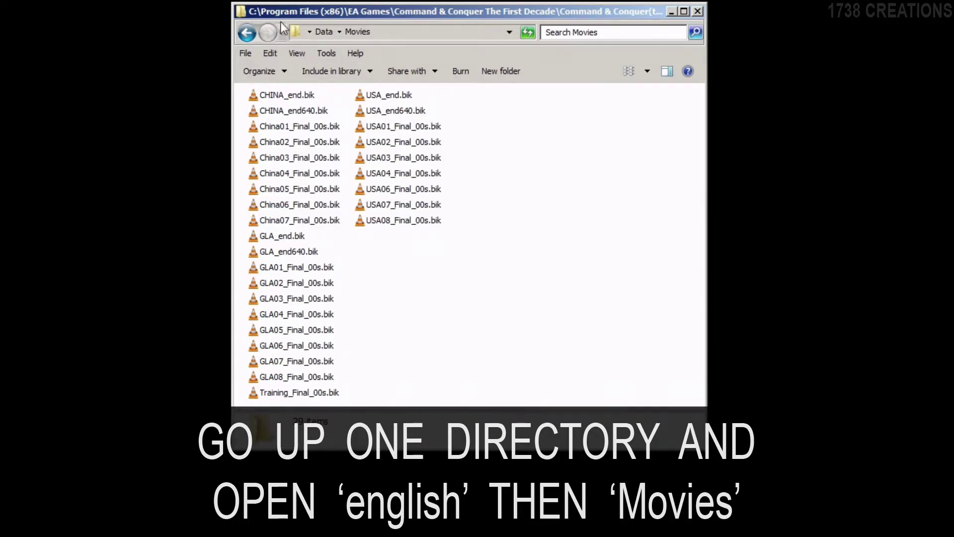
Step: Delete EA_LOGO.BIK, EA_LOGO640.BIK, sizzle_review.bik and sizzle_review640.bik from the Generals base game's Data\english\Movies folder and close the folder window
left_click(325, 32)
double_click(272, 110)
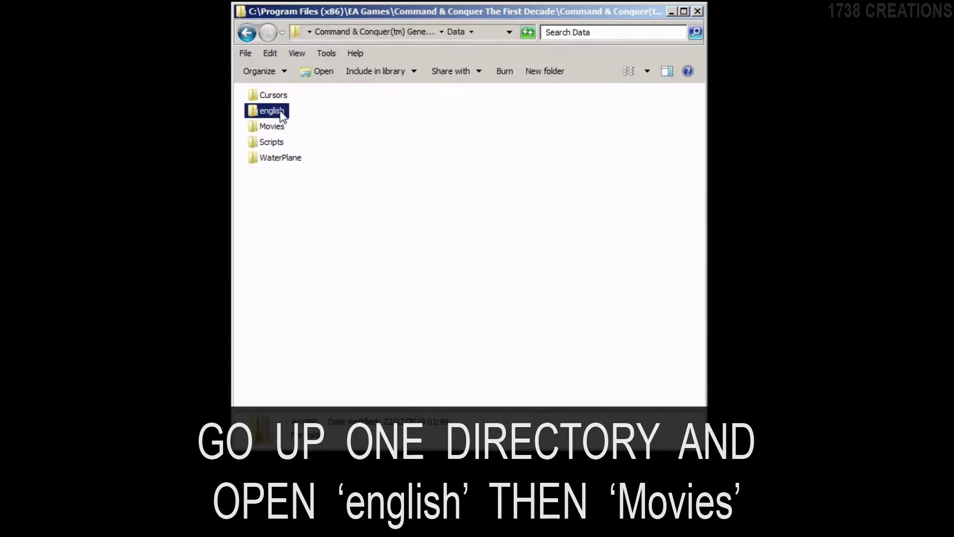
double_click(281, 95)
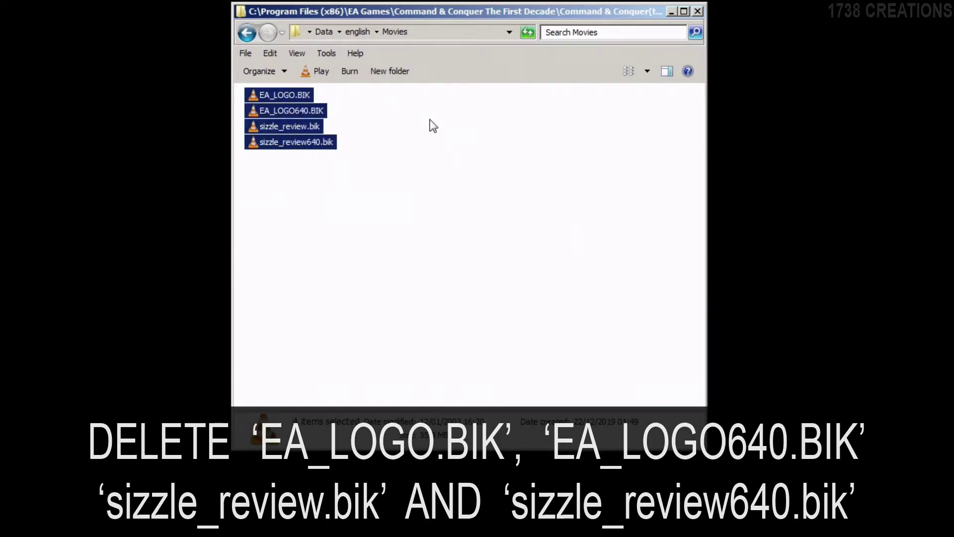
key("Delete")
left_click(556, 398)
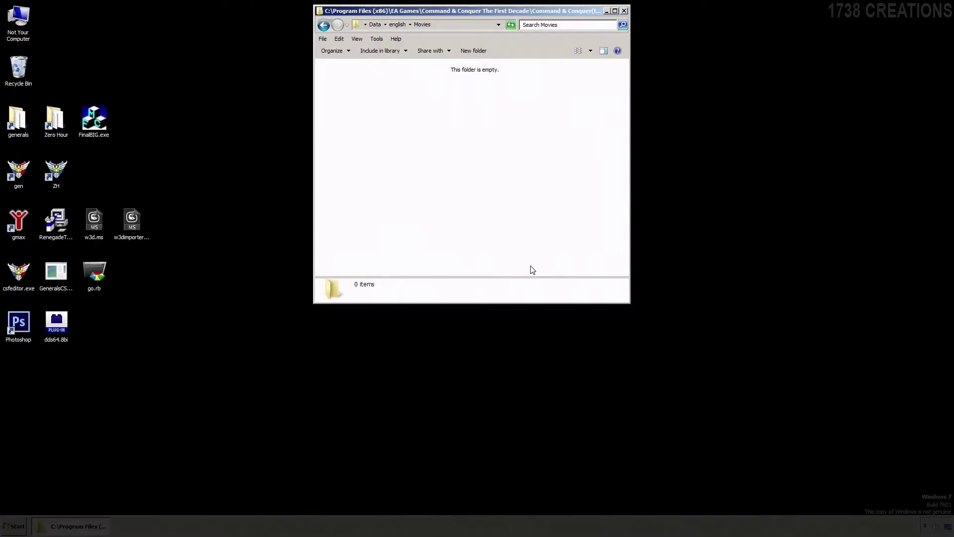
left_click(624, 11)
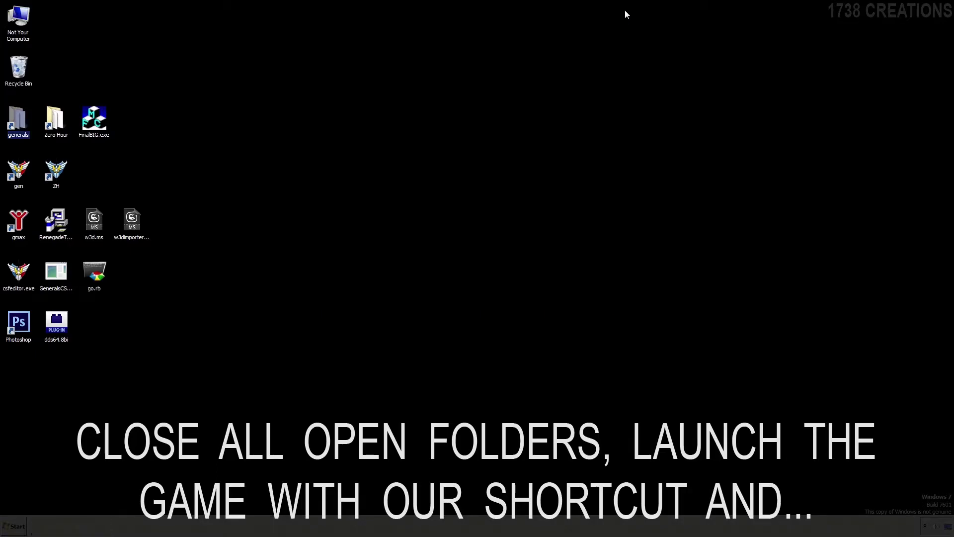
Step: Launch Zero Hour with the ZH desktop shortcut to check its startup
double_click(57, 171)
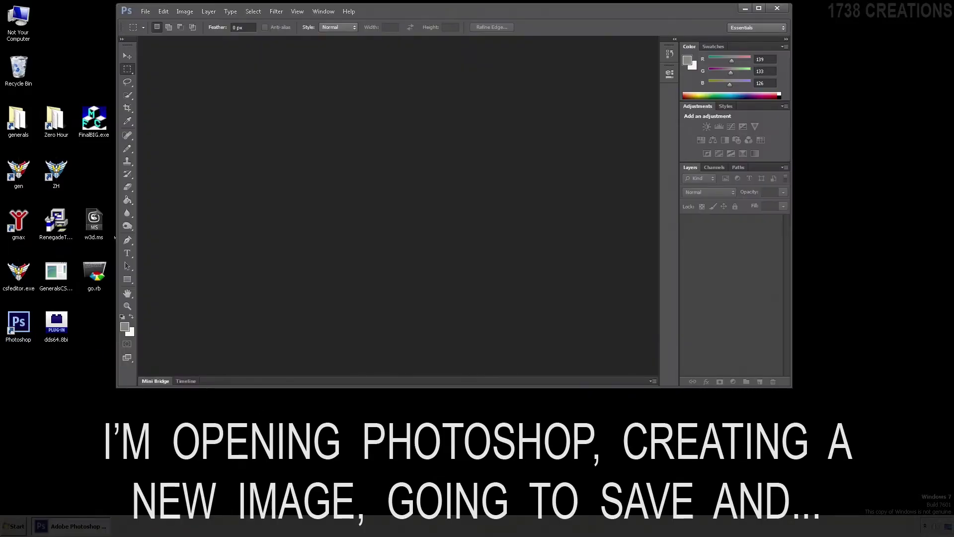
Step: Check the file formats Photoshop offers for saving a new 411 x 411 pixel image and close Photoshop without saving
left_click(145, 11)
left_click(164, 22)
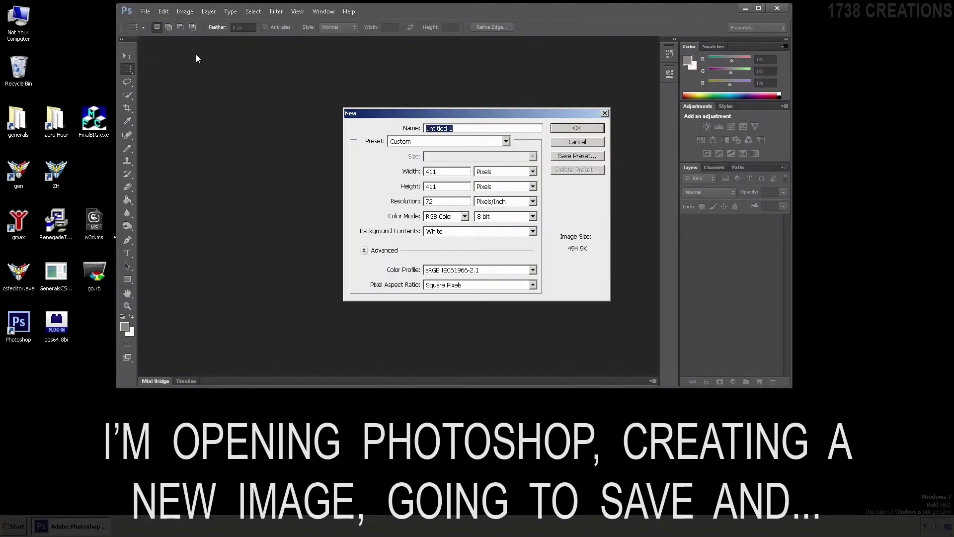
left_click(561, 127)
left_click(145, 11)
left_click(221, 120)
left_click(549, 222)
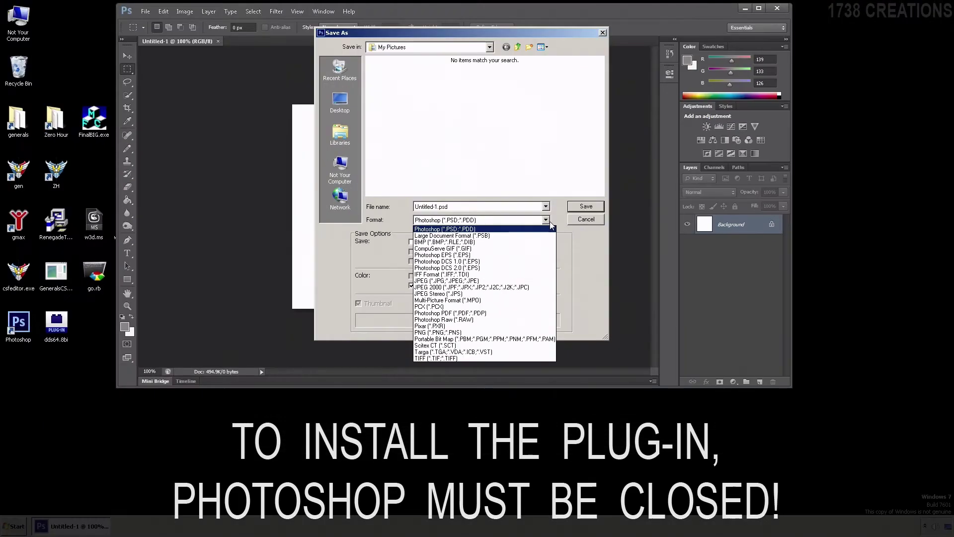
left_click(584, 234)
left_click(599, 221)
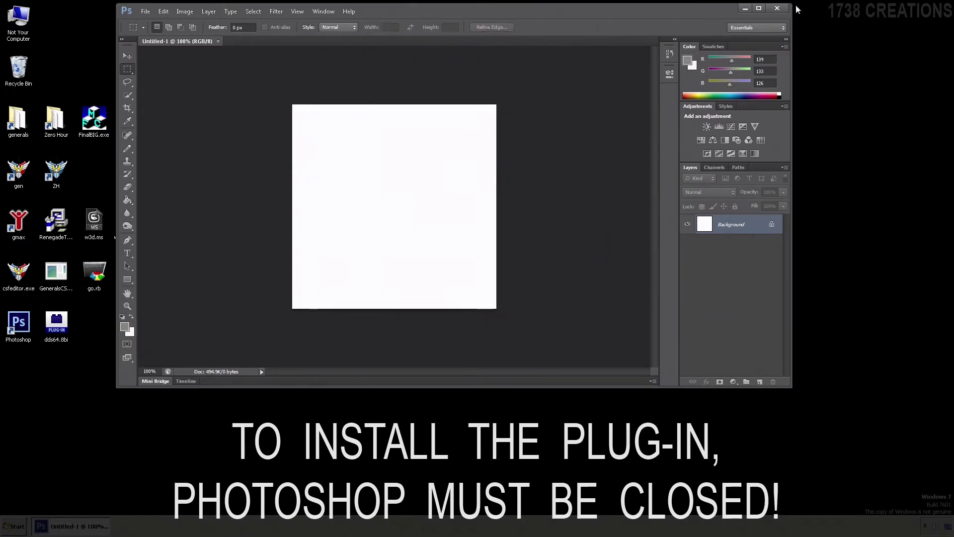
left_click(777, 8)
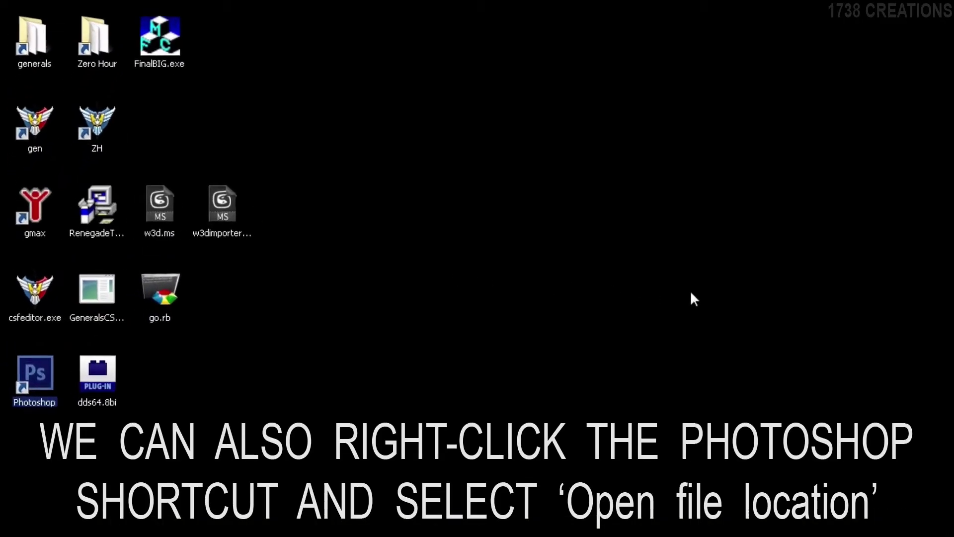
Step: Move the DDS plug-in dds64.8bi from the desktop into the Adobe Photoshop CS6 (64 Bit) Plug-ins\File Formats folder and close the folder window
right_click(38, 366)
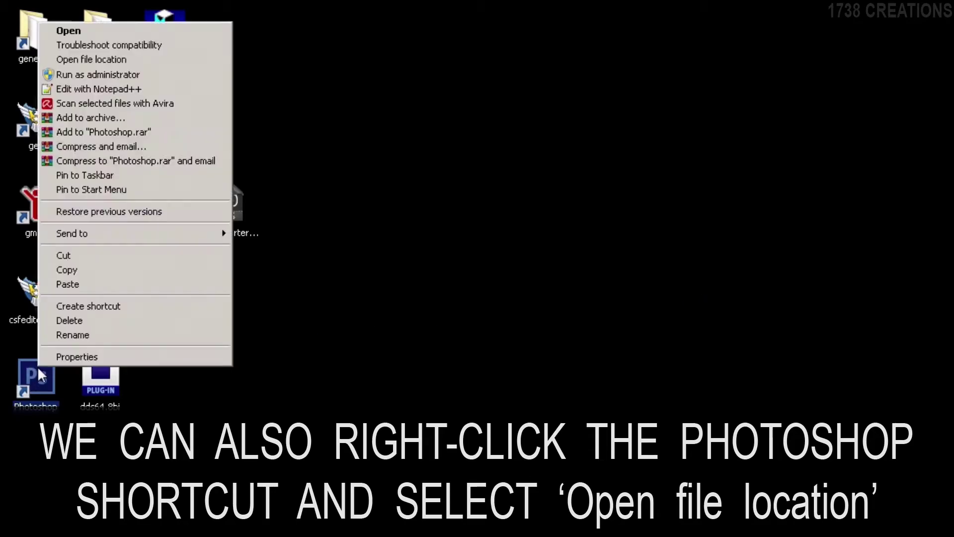
left_click(198, 60)
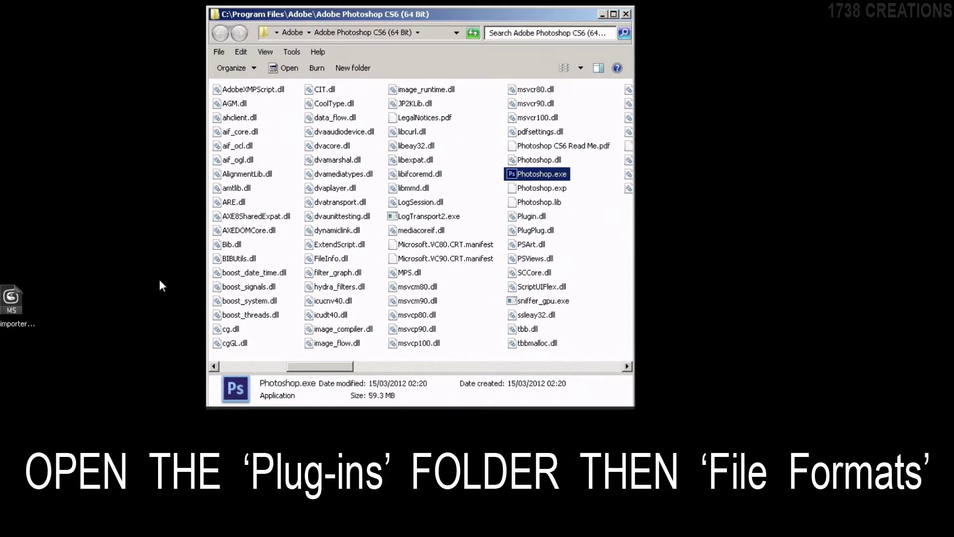
scroll(186, 311, "left", 2)
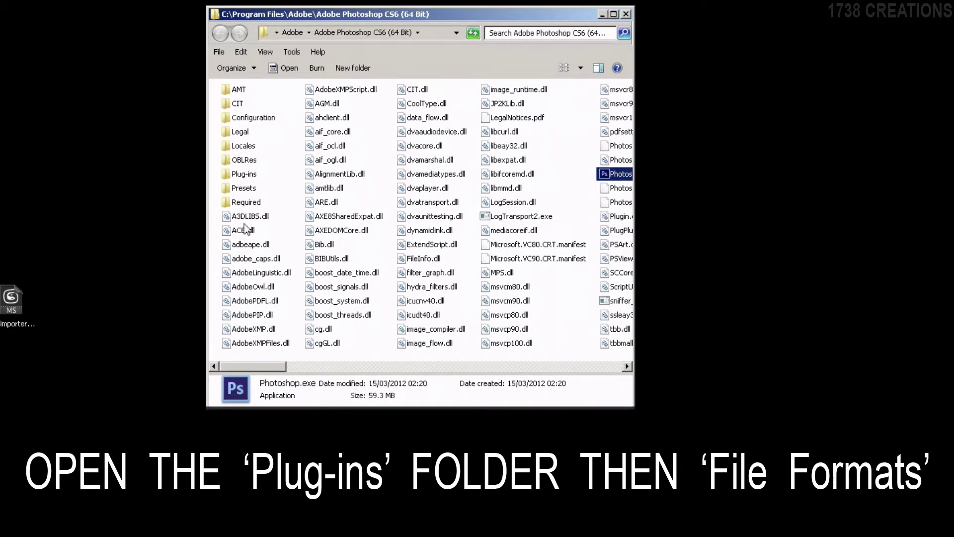
double_click(244, 174)
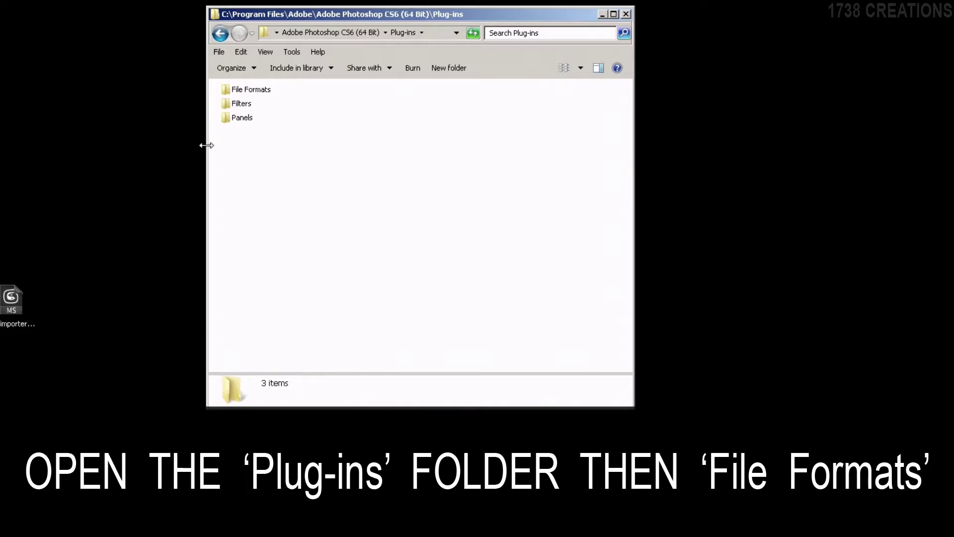
double_click(255, 90)
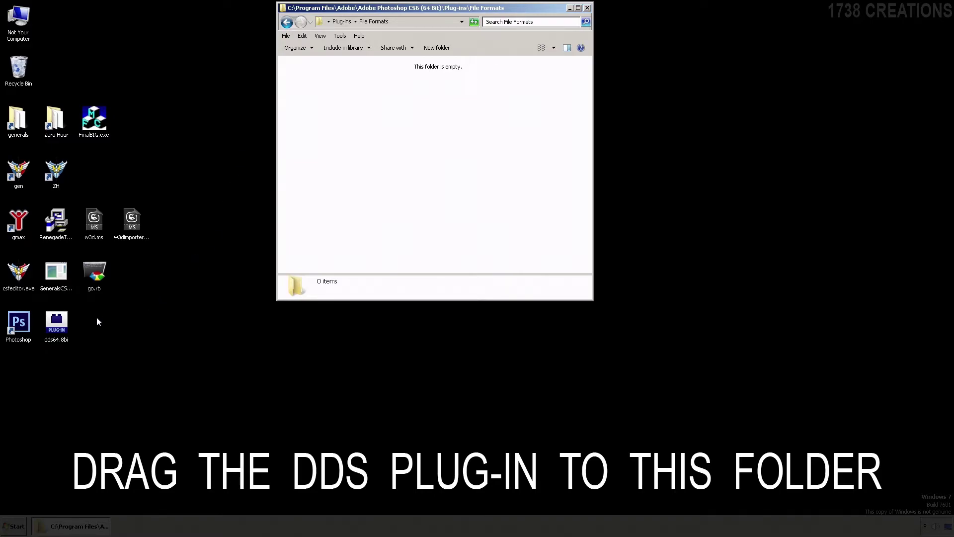
left_click_drag(57, 323, 319, 168)
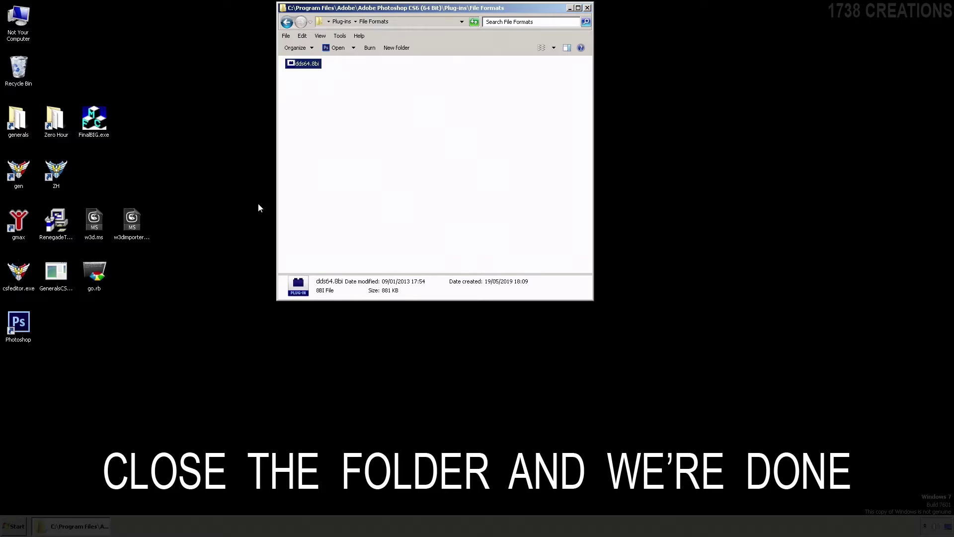
left_click(587, 8)
Step: Relaunch Photoshop, create a new blank image and check the Save As formats for a D3D/DDS option
double_click(18, 323)
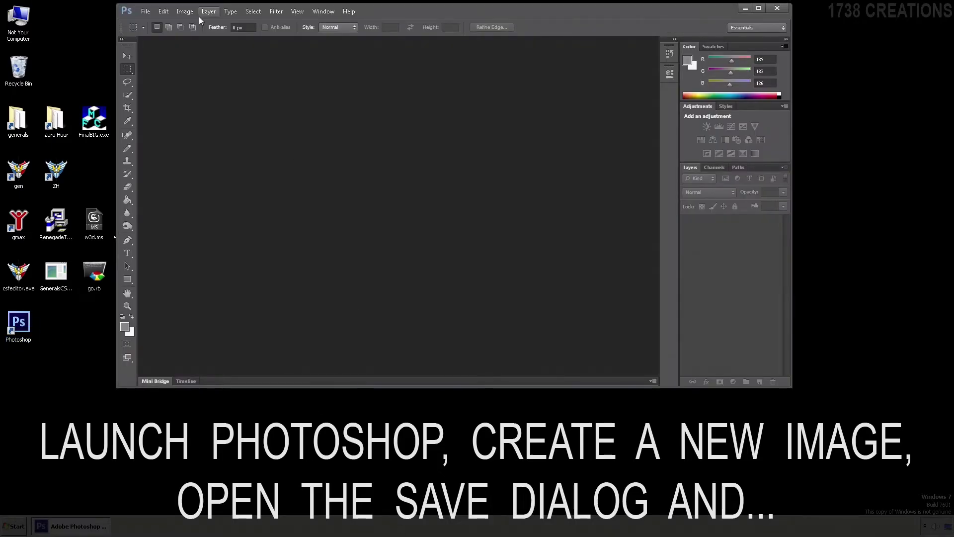
left_click(145, 11)
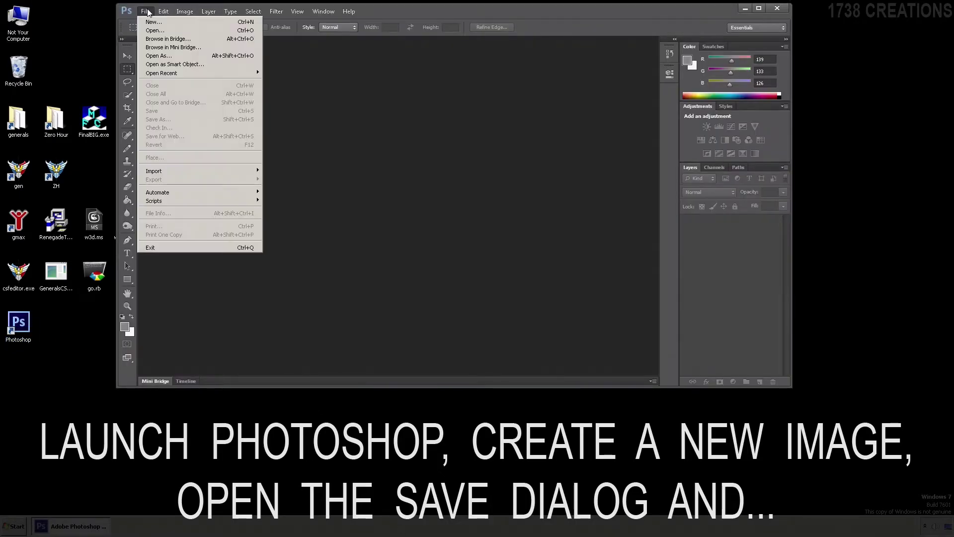
left_click(152, 21)
left_click(579, 128)
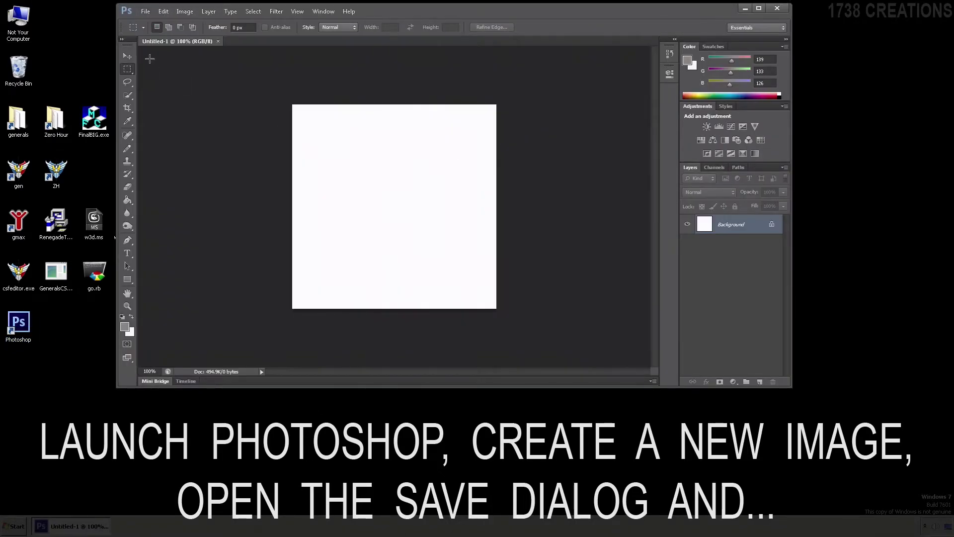
left_click(146, 12)
left_click(158, 119)
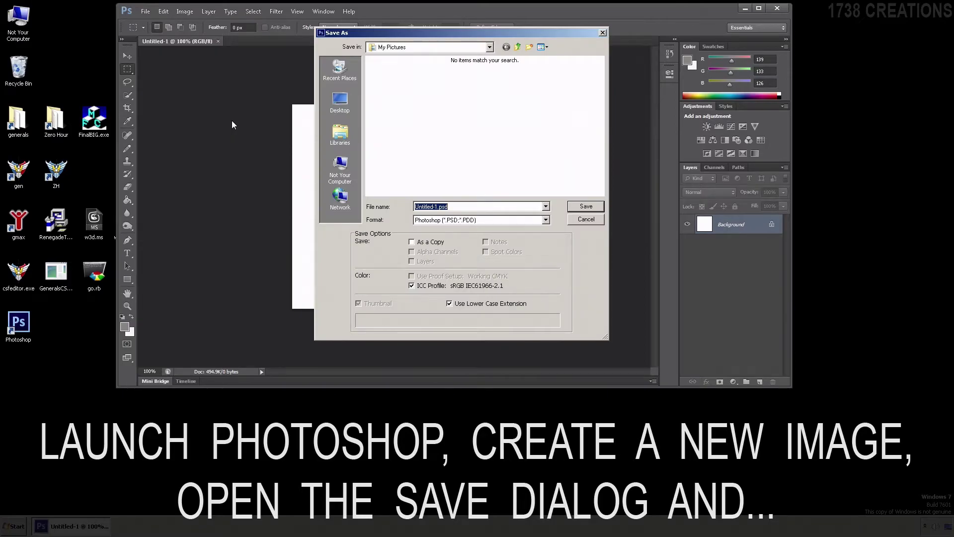
left_click(547, 220)
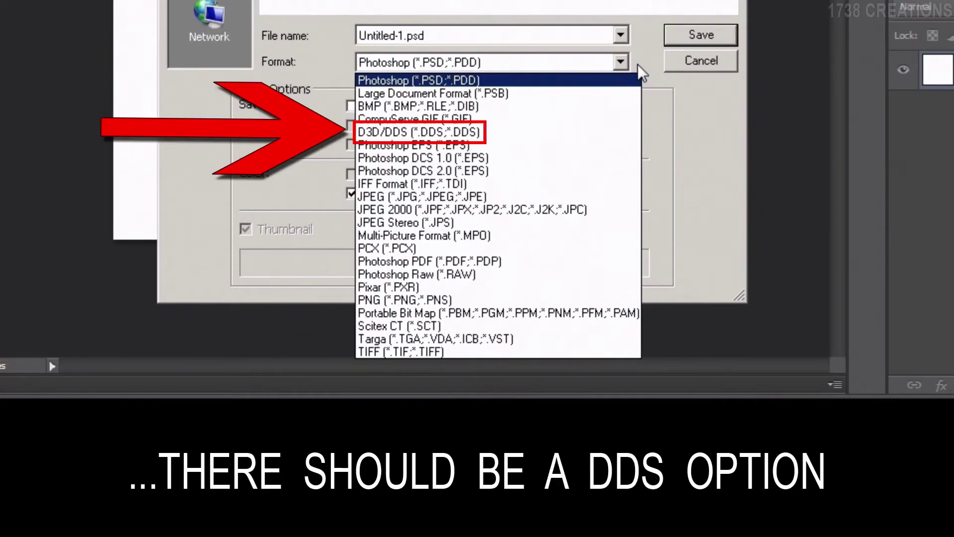
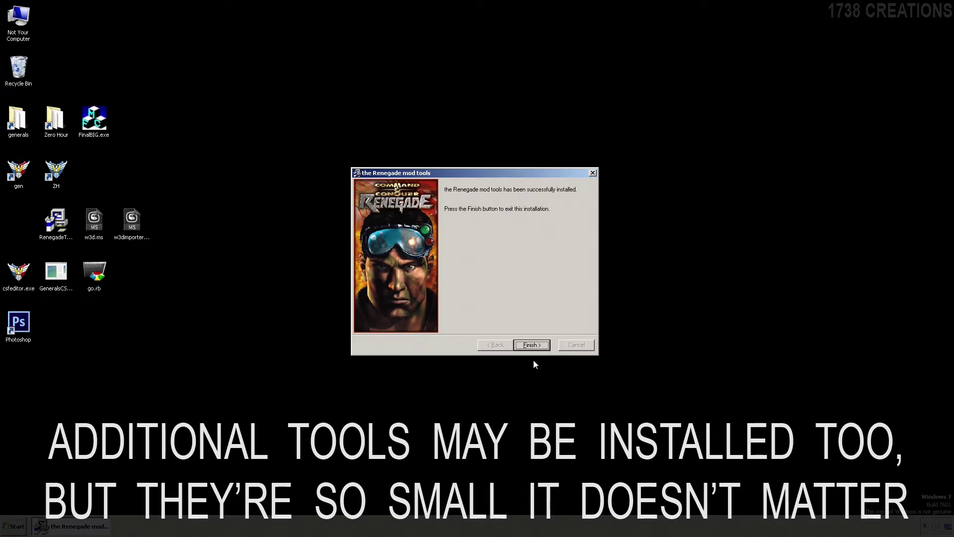
Step: Exit the completed Renegade mod tools installer and open the C:\gmax\gamepacks\Westwood\RenX folder
left_click(539, 345)
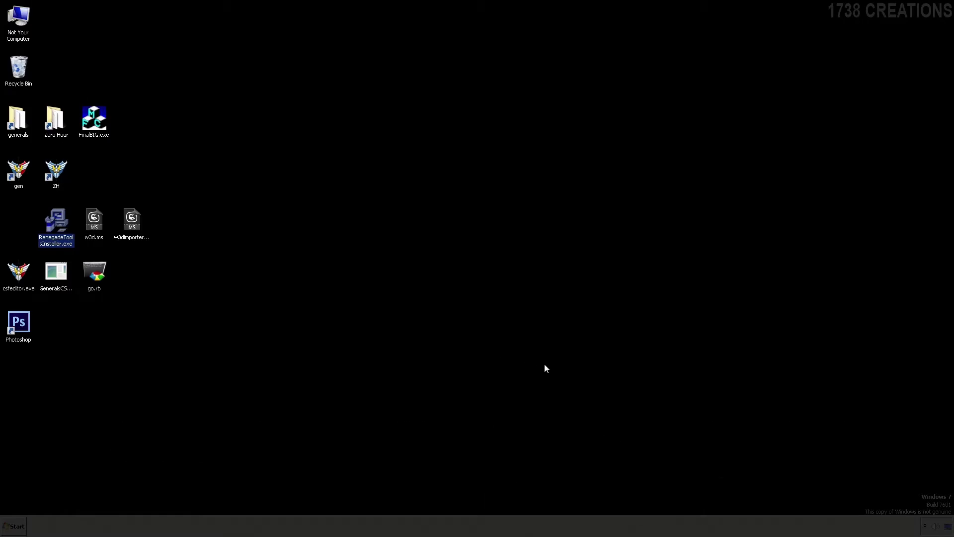
left_click(22, 19)
double_click(22, 19)
double_click(314, 87)
double_click(297, 178)
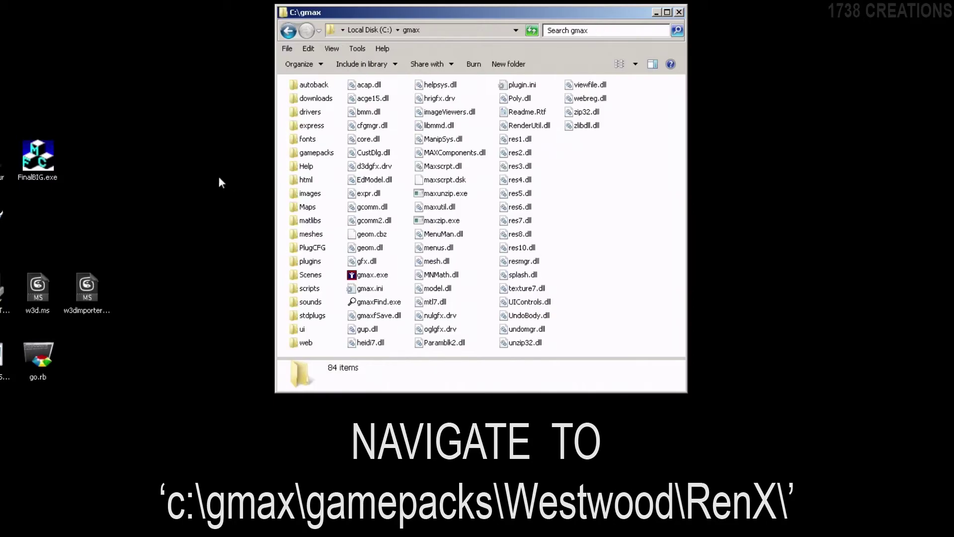
double_click(303, 153)
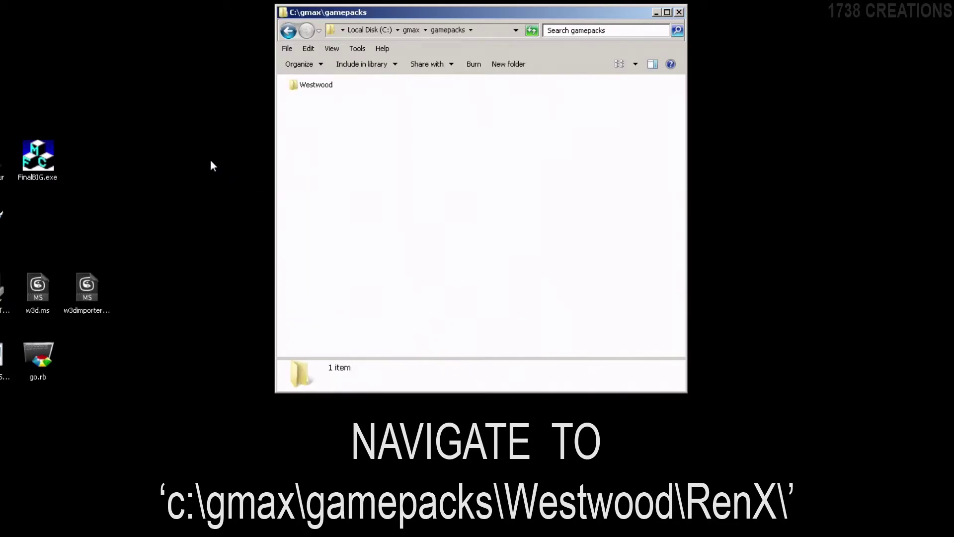
double_click(311, 85)
double_click(293, 85)
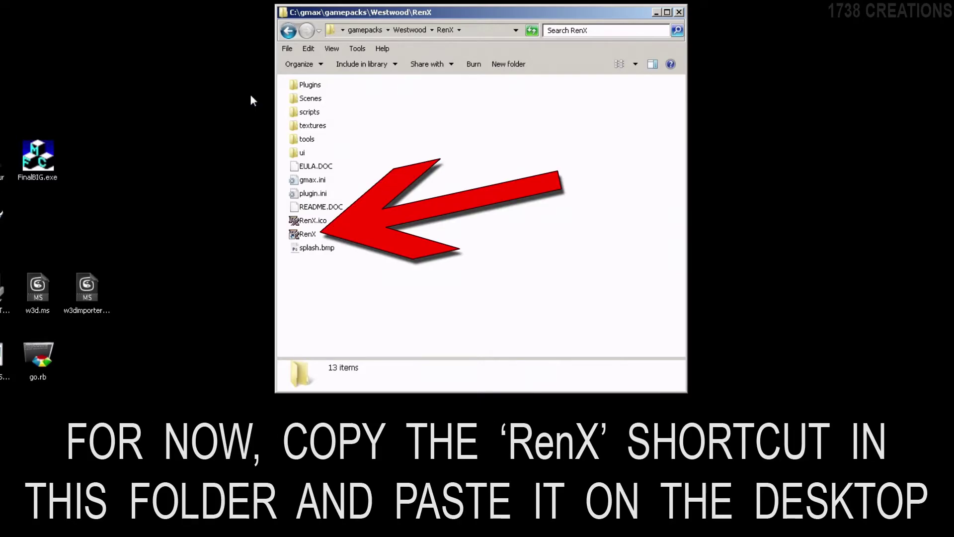
Step: Copy the RenX shortcut from the folder to the desktop below the gen shortcut, and move the Renegade tools installer to the Recycle Bin
left_click(306, 233)
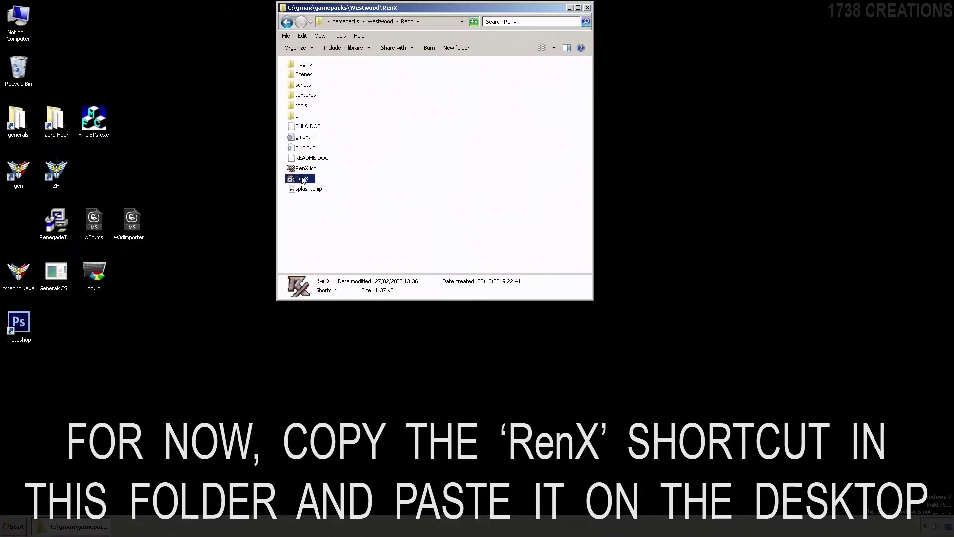
right_click(307, 231)
left_click(351, 322)
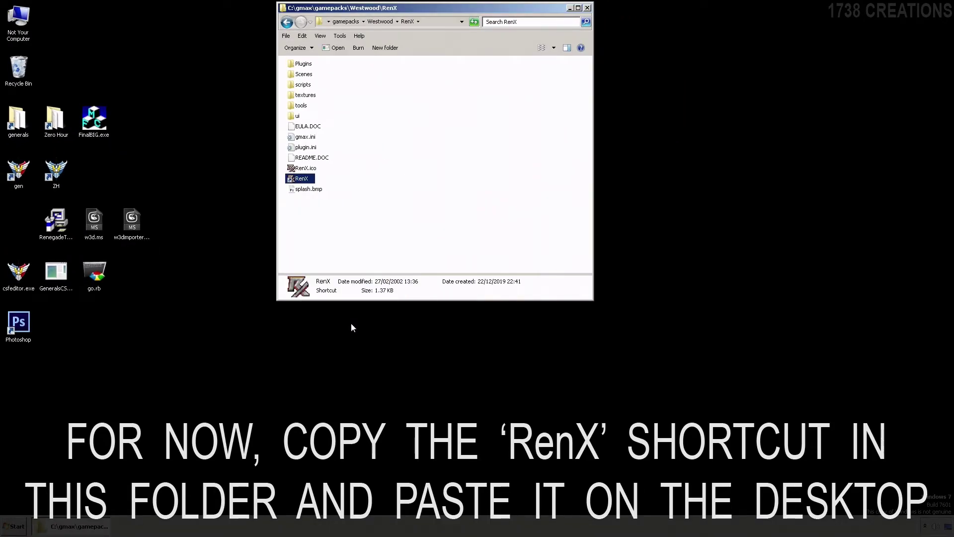
right_click(182, 165)
left_click(219, 221)
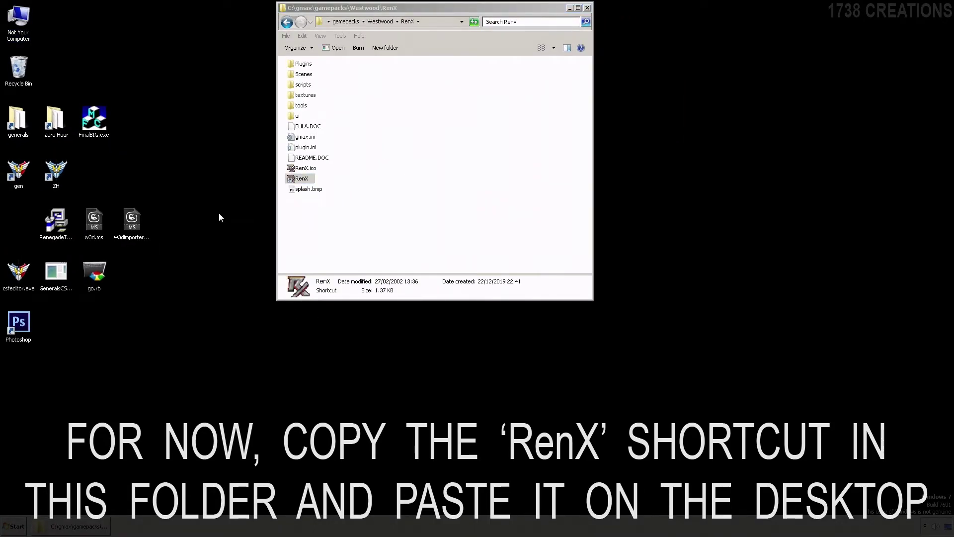
left_click_drag(168, 122, 20, 225)
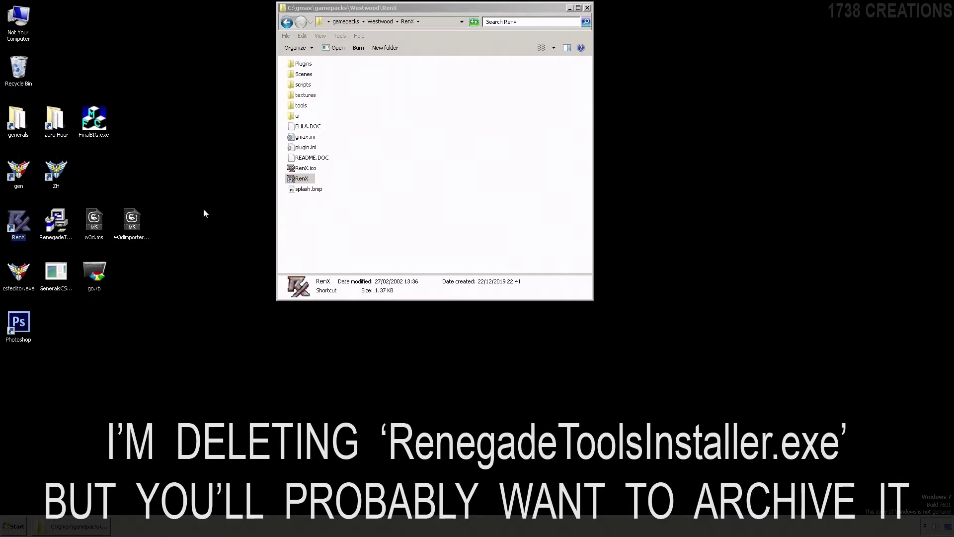
left_click_drag(56, 222, 15, 79)
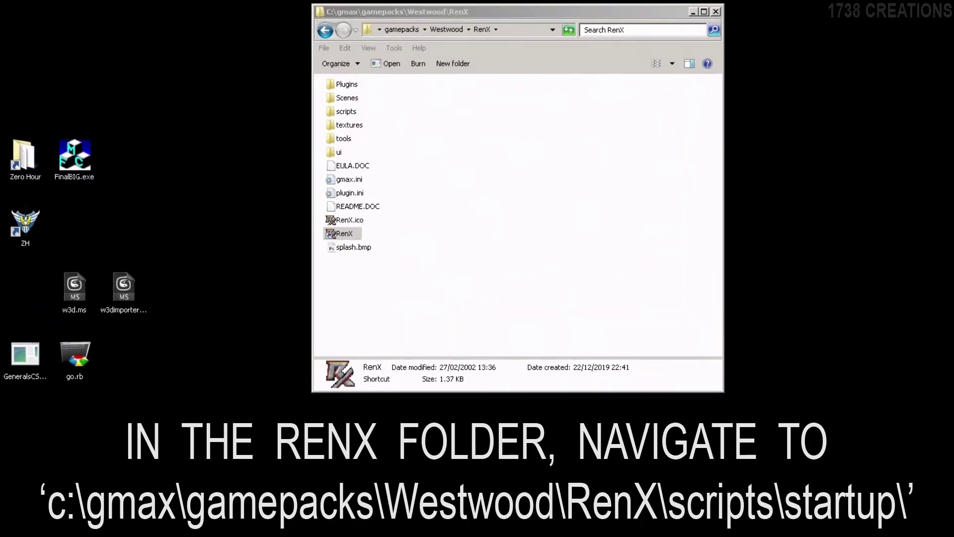
Step: Move w3d.ms and the W3D importer script from the desktop into RenX's scripts\startup folder and close the folder window
double_click(344, 113)
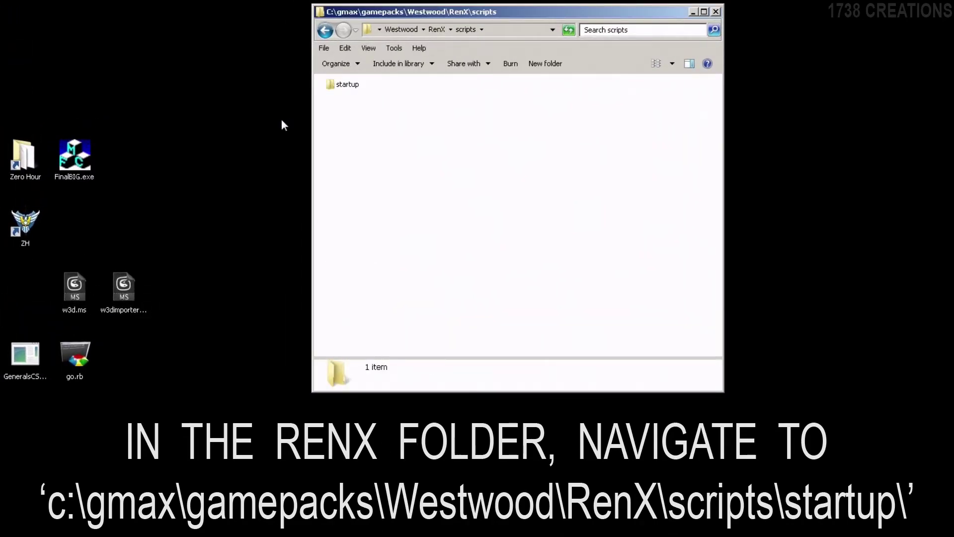
double_click(338, 86)
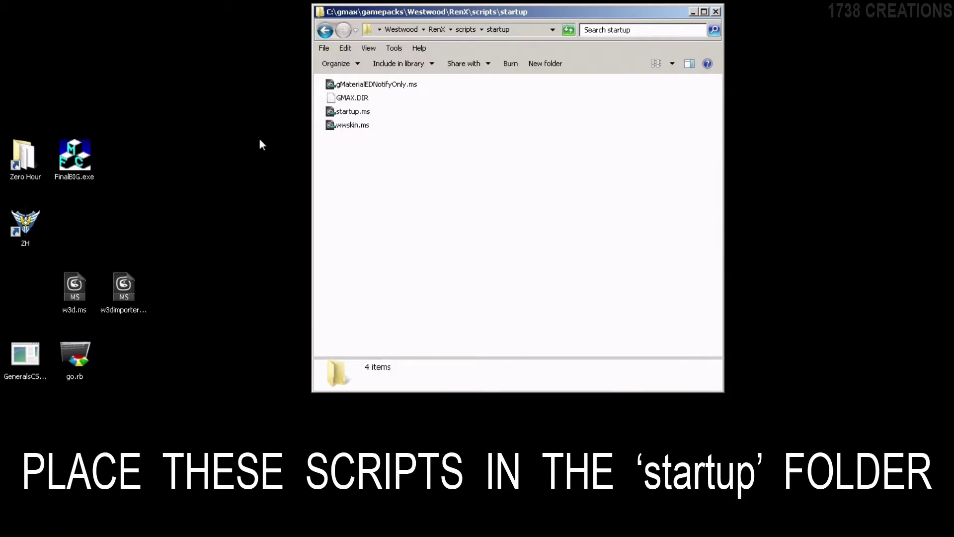
left_click_drag(229, 212, 80, 299)
left_click_drag(124, 301, 398, 173)
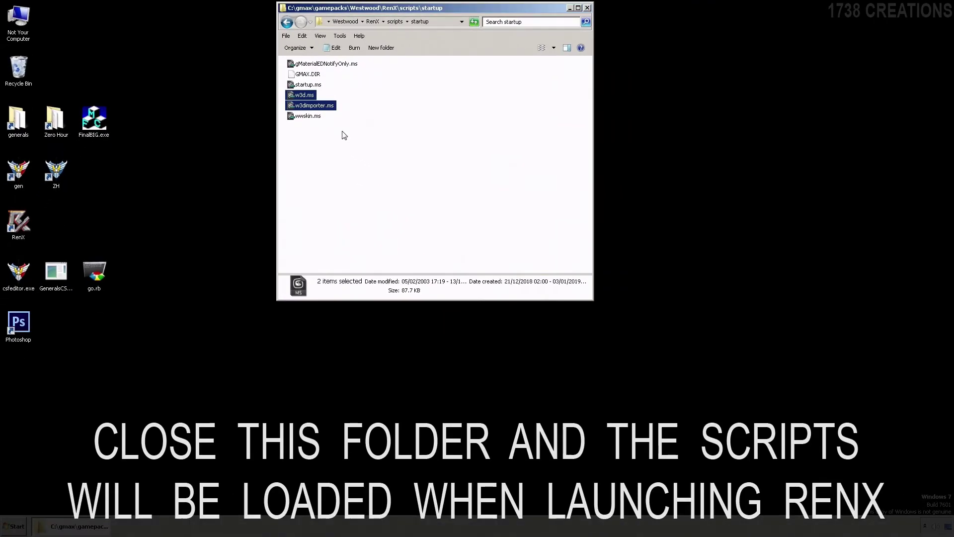
left_click(586, 8)
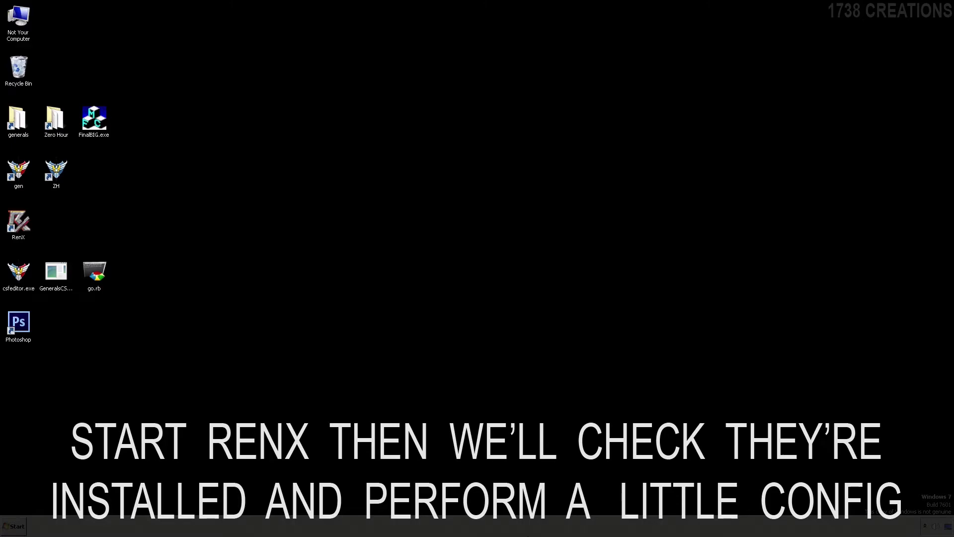
Step: Launch RenX from the desktop with the Direct3D display driver and enlarge the gmax window
double_click(19, 223)
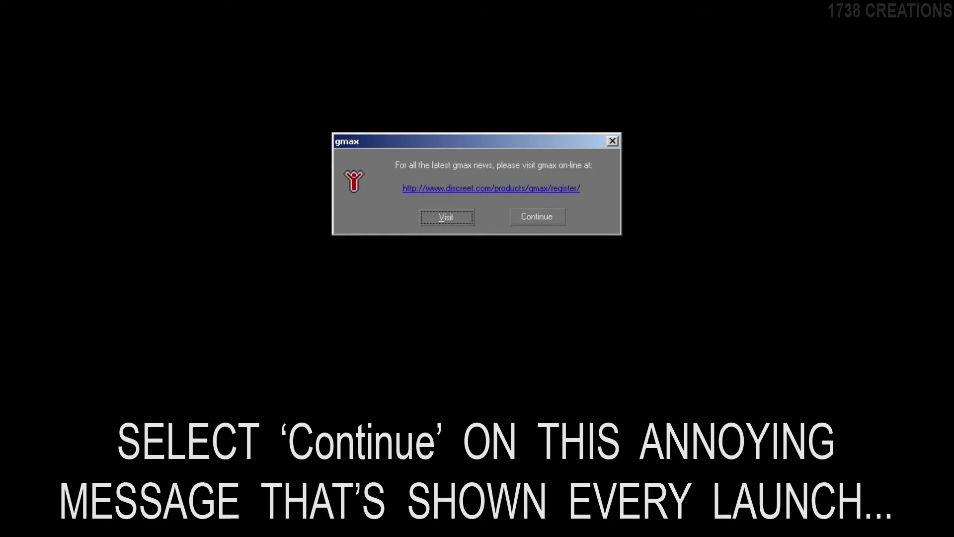
left_click(549, 216)
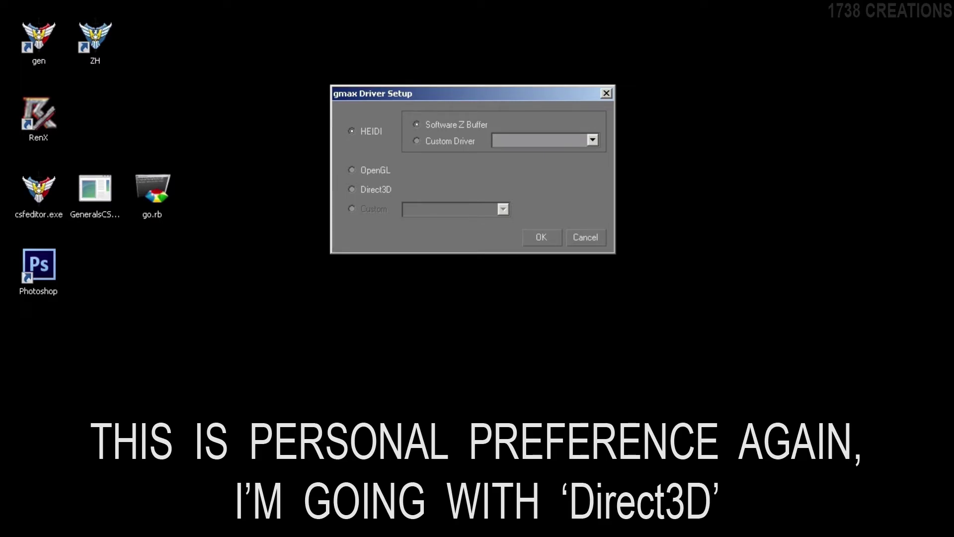
left_click(384, 189)
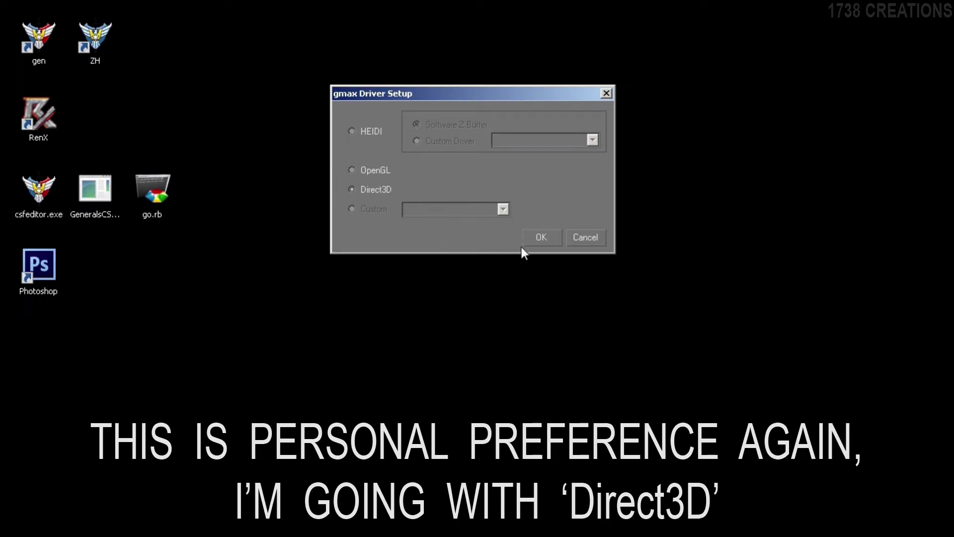
left_click(548, 238)
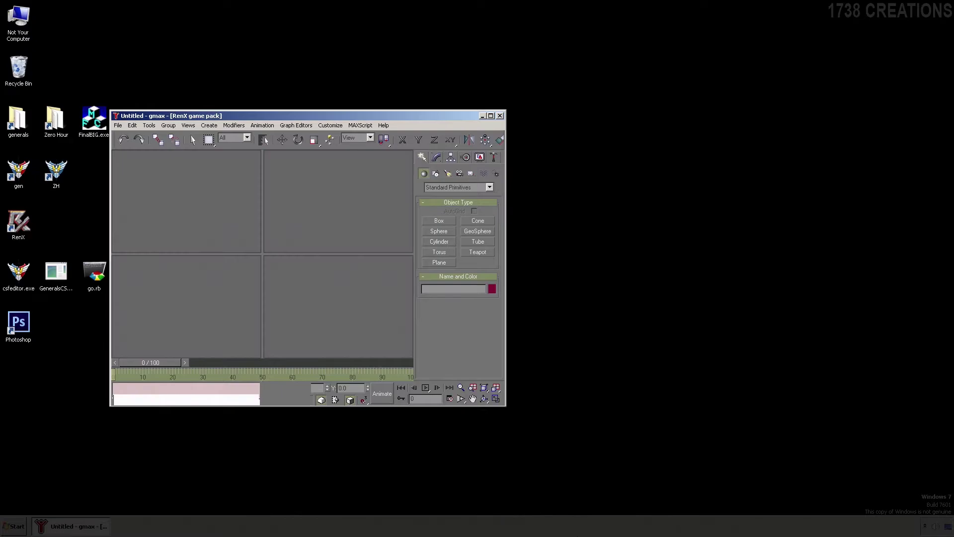
left_click_drag(561, 307, 813, 374)
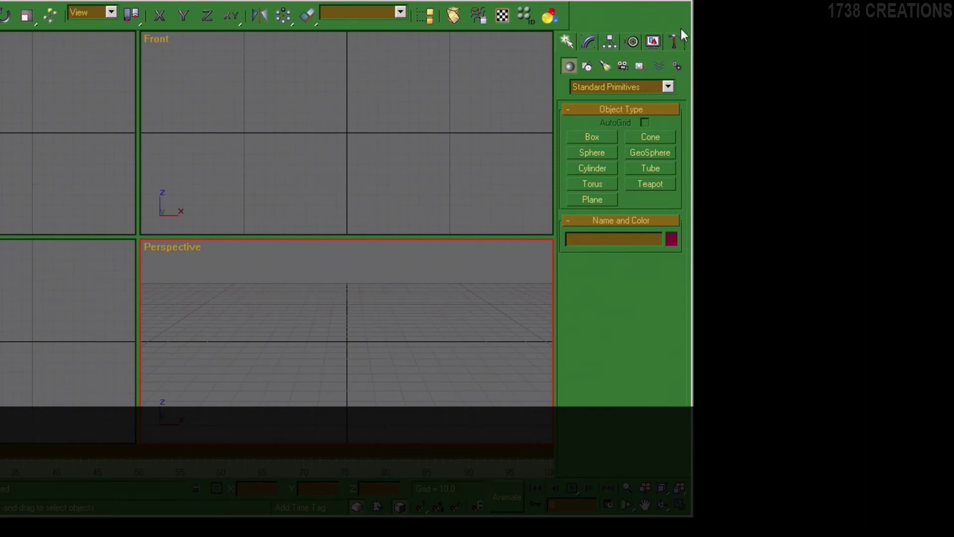
Step: Open the MAXScript utility and load the W3D -> gmax Importer, revealing its import options
left_click(675, 40)
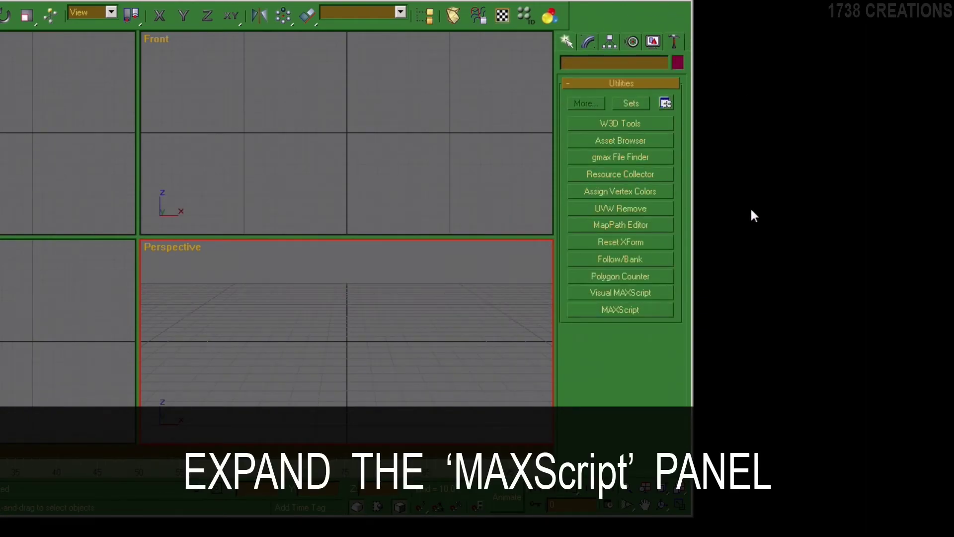
left_click(670, 310)
scroll(684, 270, "down", 1)
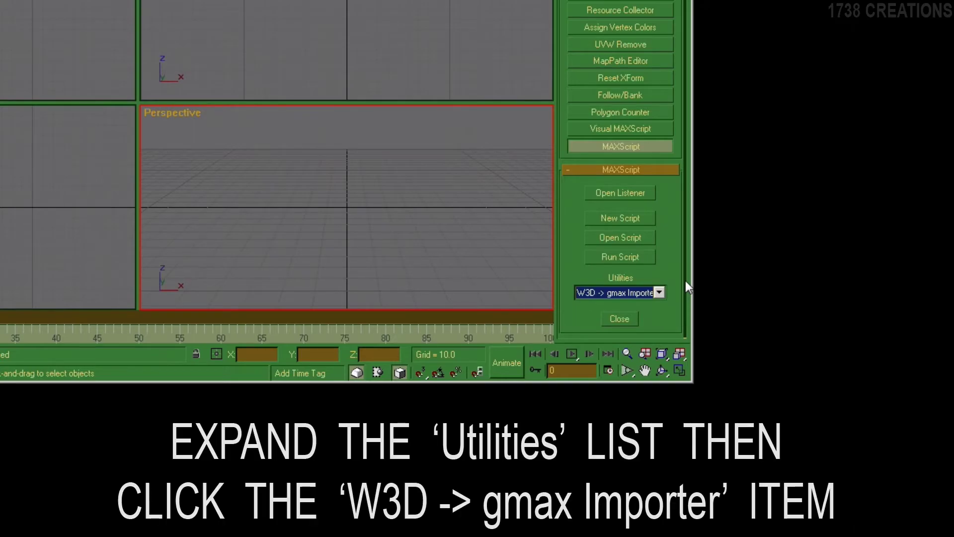
left_click(659, 293)
left_click(646, 305)
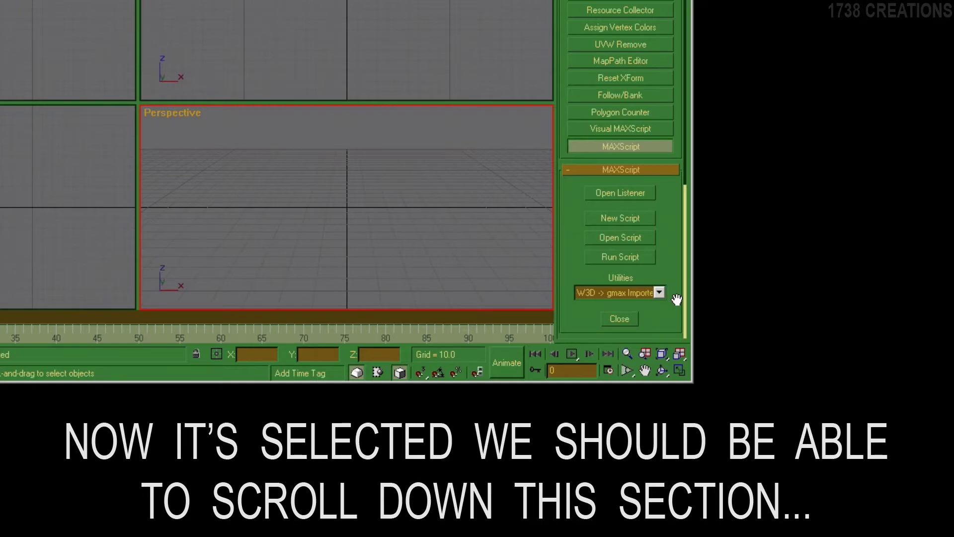
scroll(687, 198, "down", 5)
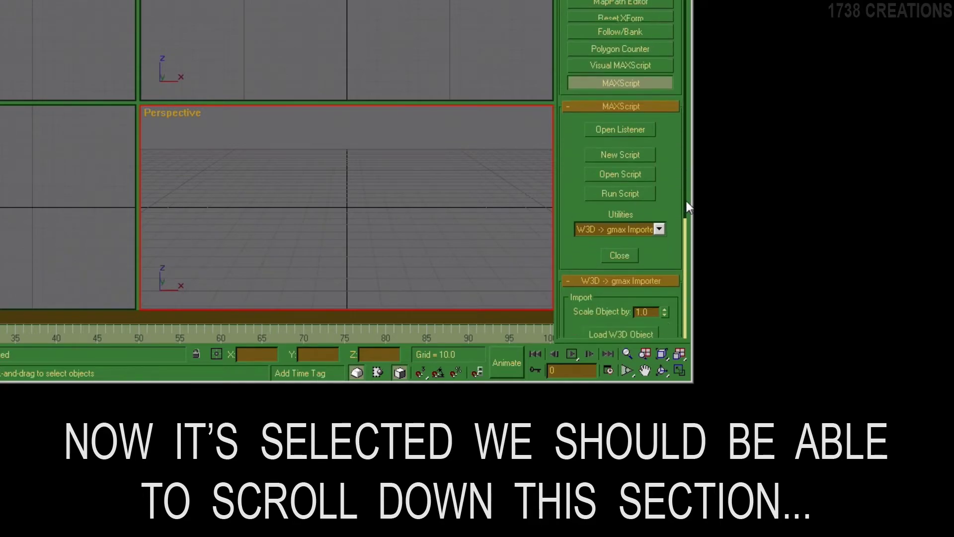
scroll(690, 324, "down", 2)
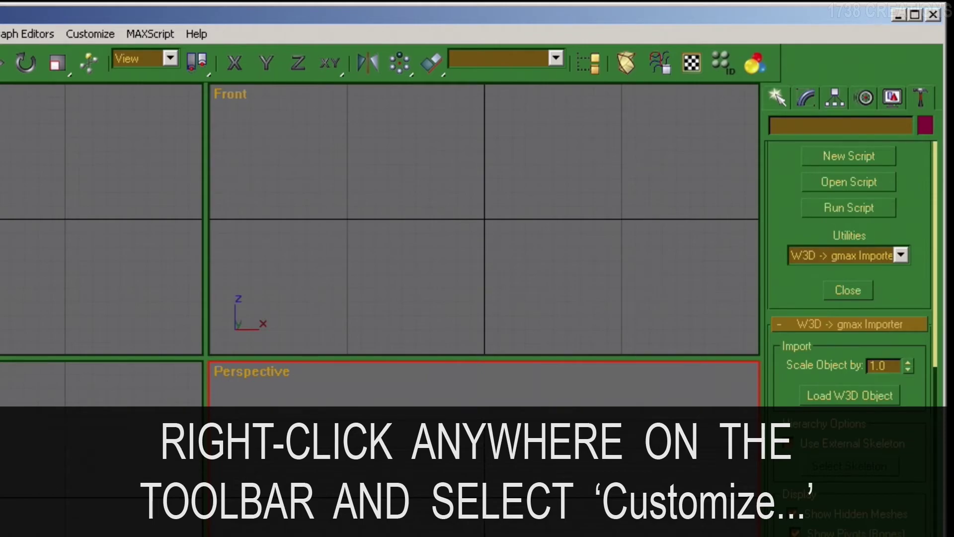
Step: Add the Coolfile W3D Importer action to gmax's main toolbar through the interface customization and launch the importer from there
right_click(808, 70)
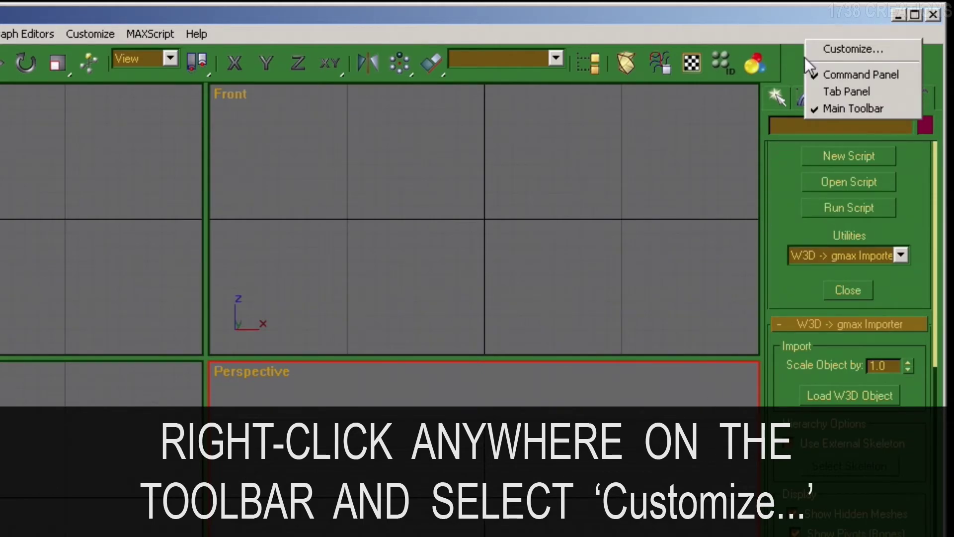
left_click(840, 50)
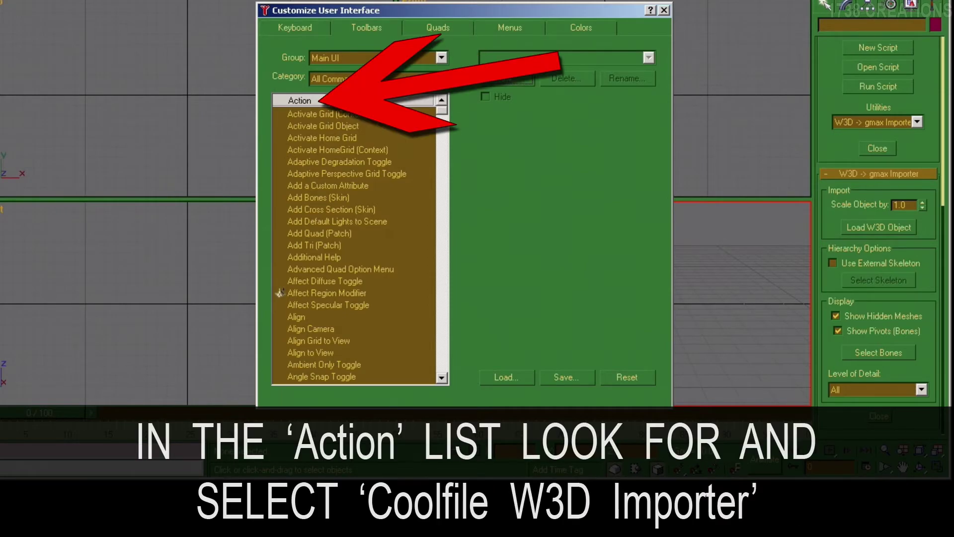
left_click(444, 222)
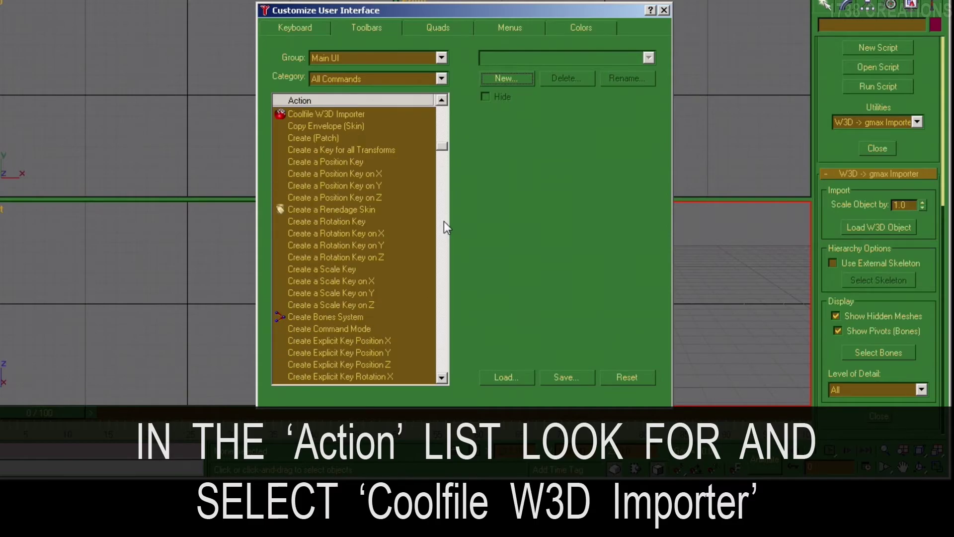
left_click(418, 115)
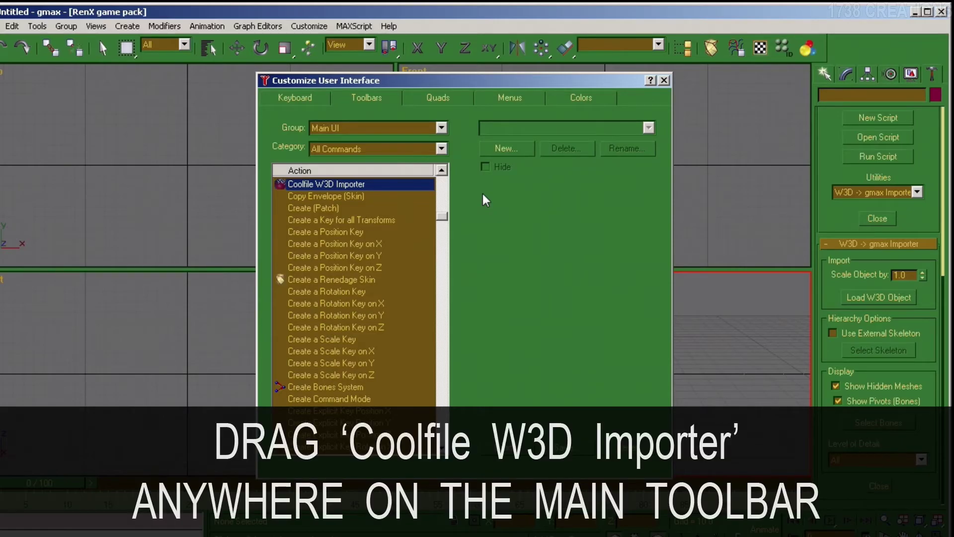
left_click_drag(346, 183, 827, 53)
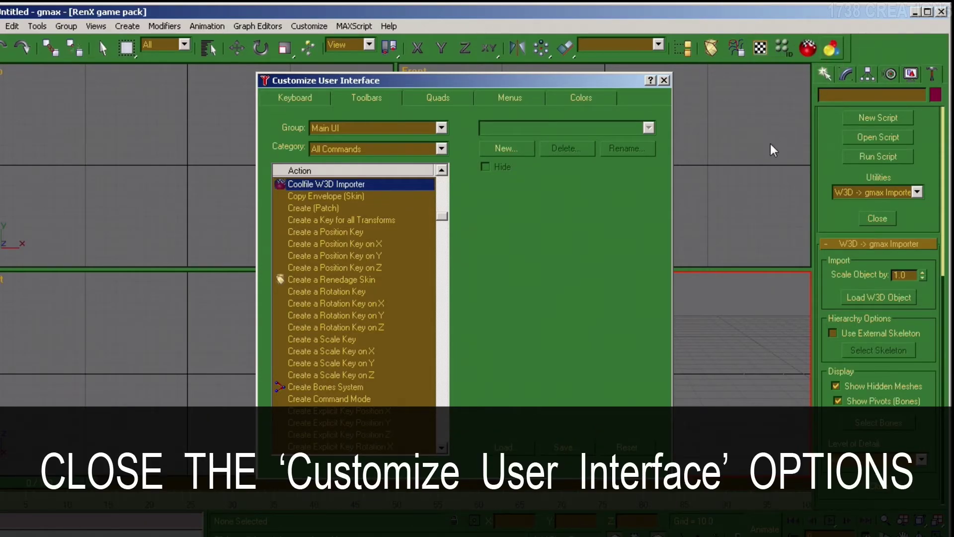
left_click(664, 81)
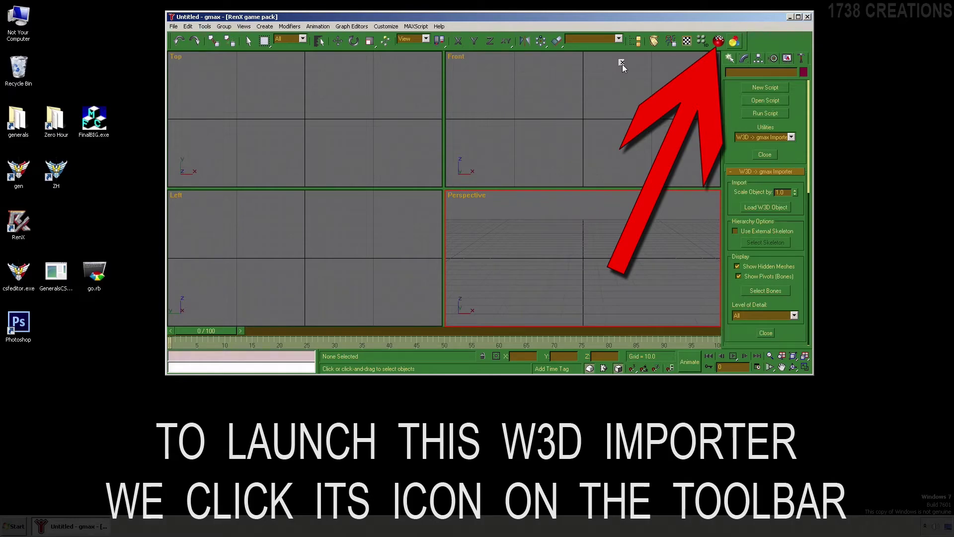
left_click(720, 41)
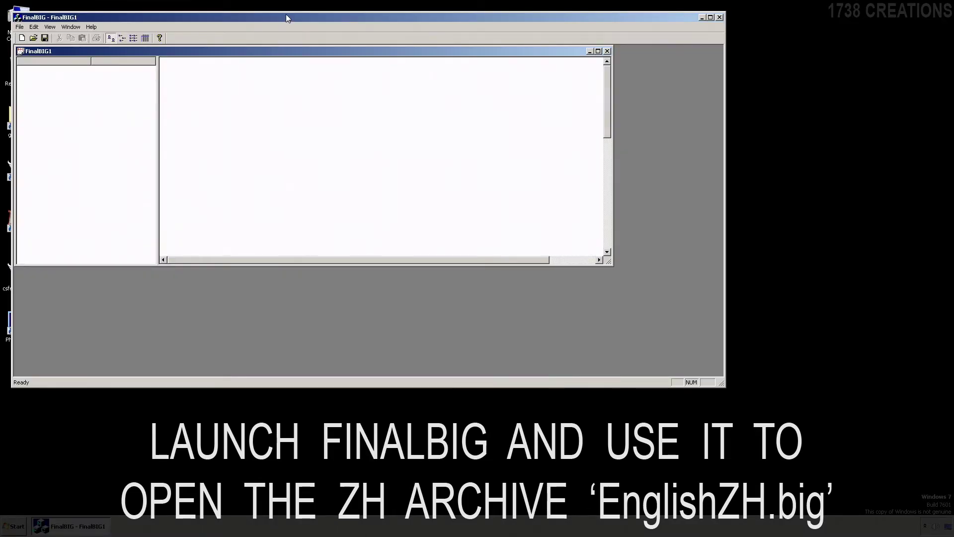
Step: In FinalBIG, close the blank archive and open EnglishZH.big from the Zero Hour game folder
left_click_drag(286, 19, 425, 8)
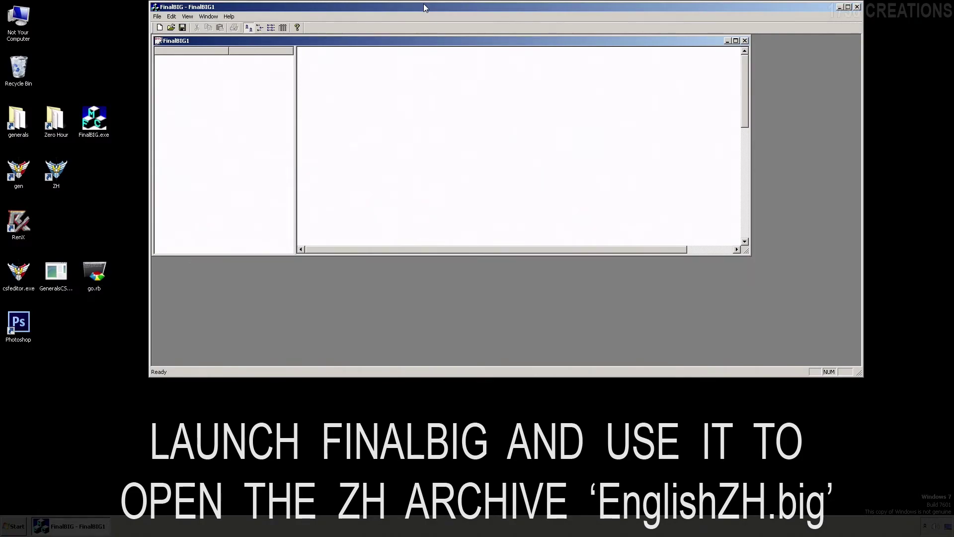
left_click(159, 41)
left_click(173, 103)
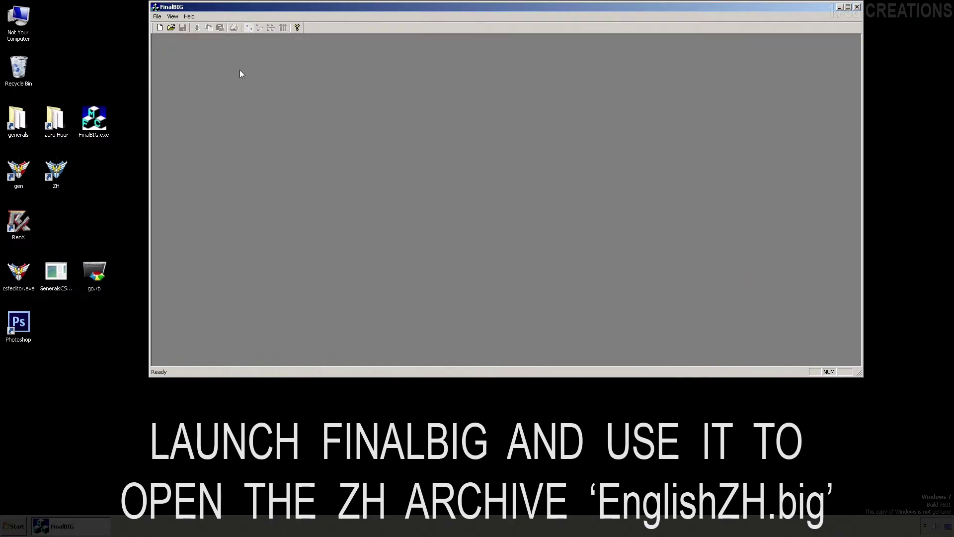
left_click(171, 28)
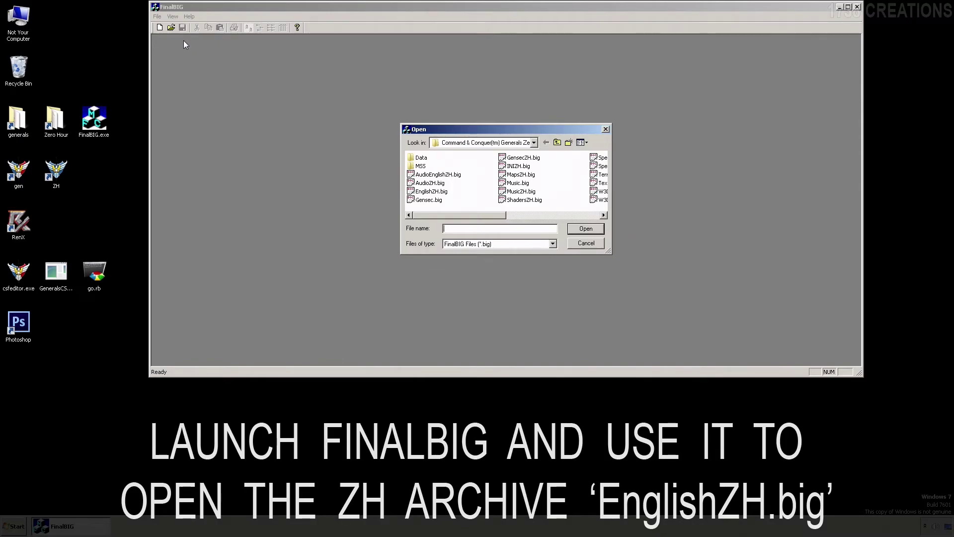
double_click(438, 191)
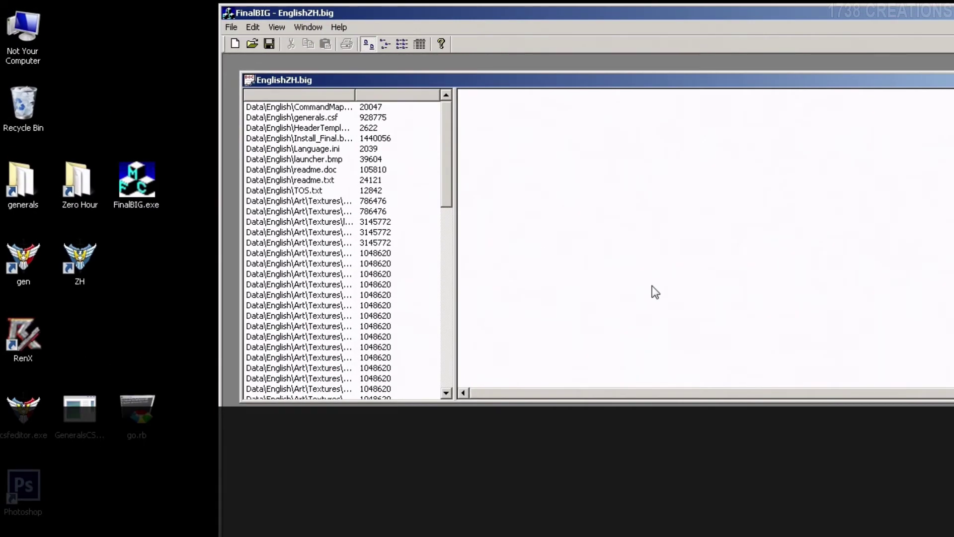
Step: Extract Data\English\generals.csf from the archive to the desktop, keeping the file name generals.csf
left_click(308, 117)
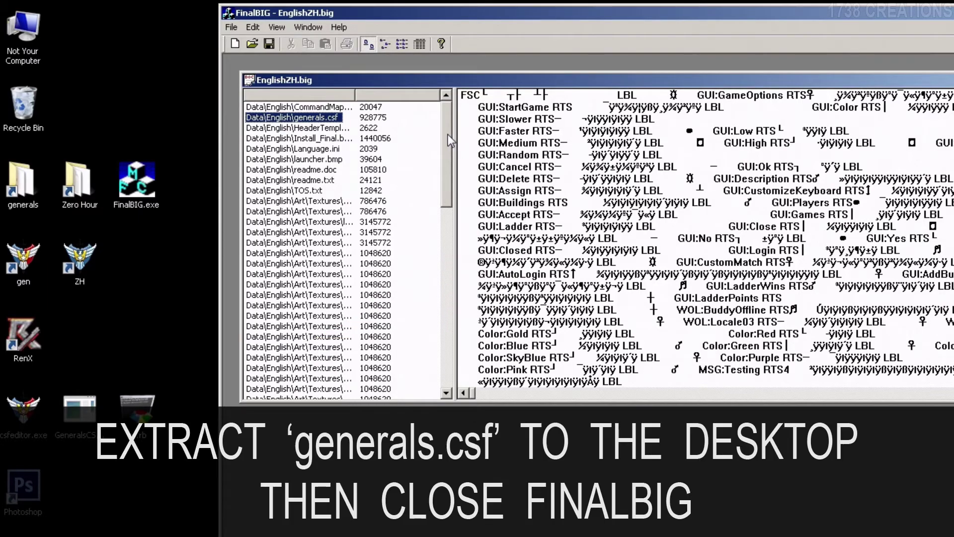
left_click(253, 28)
left_click(287, 87)
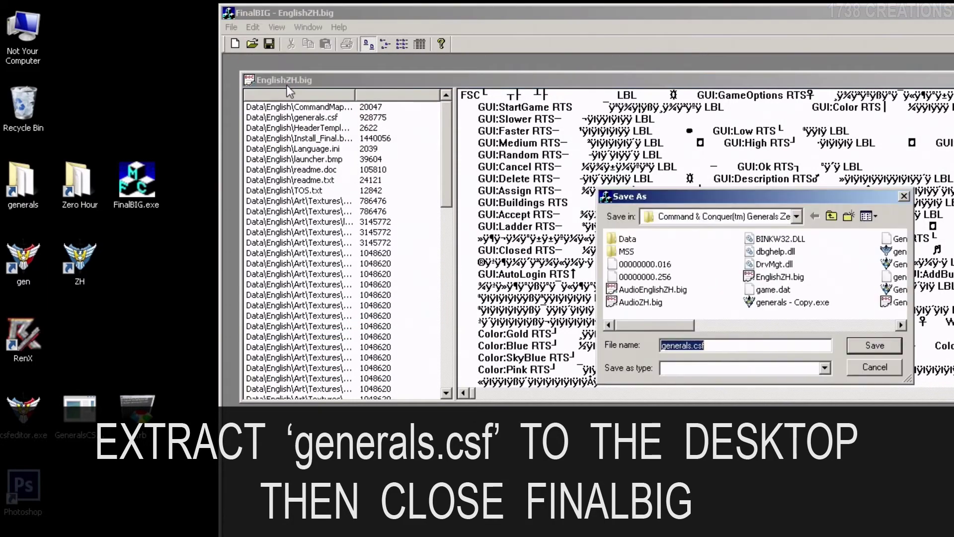
left_click(798, 217)
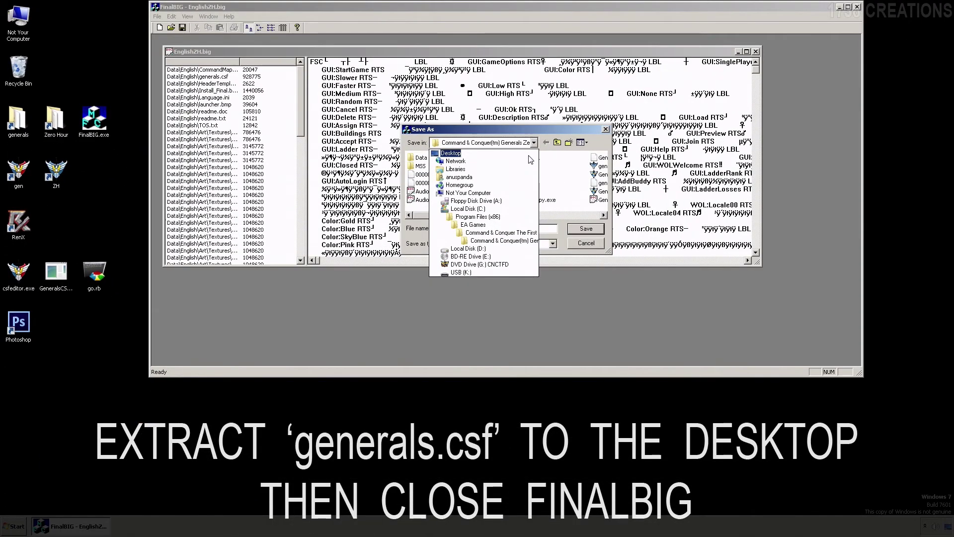
left_click(539, 185)
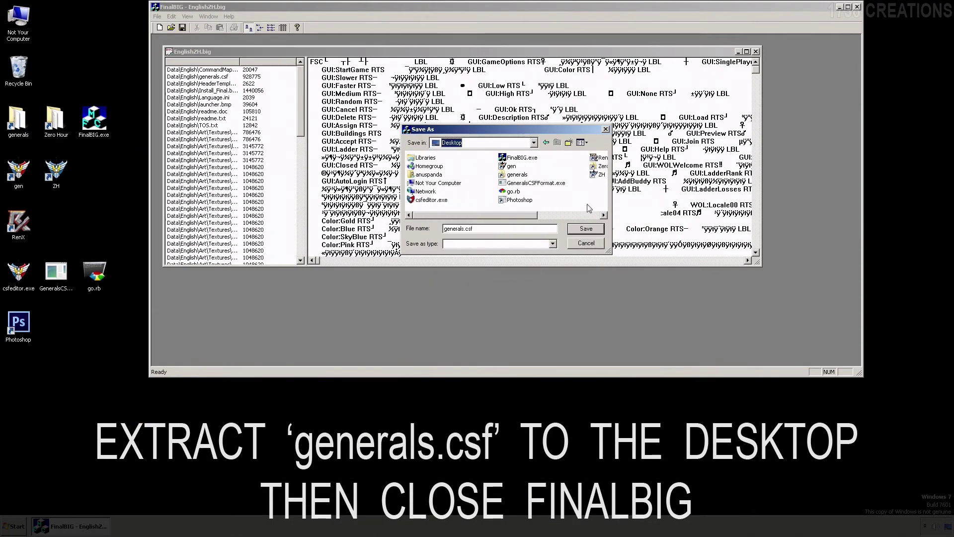
left_click(595, 231)
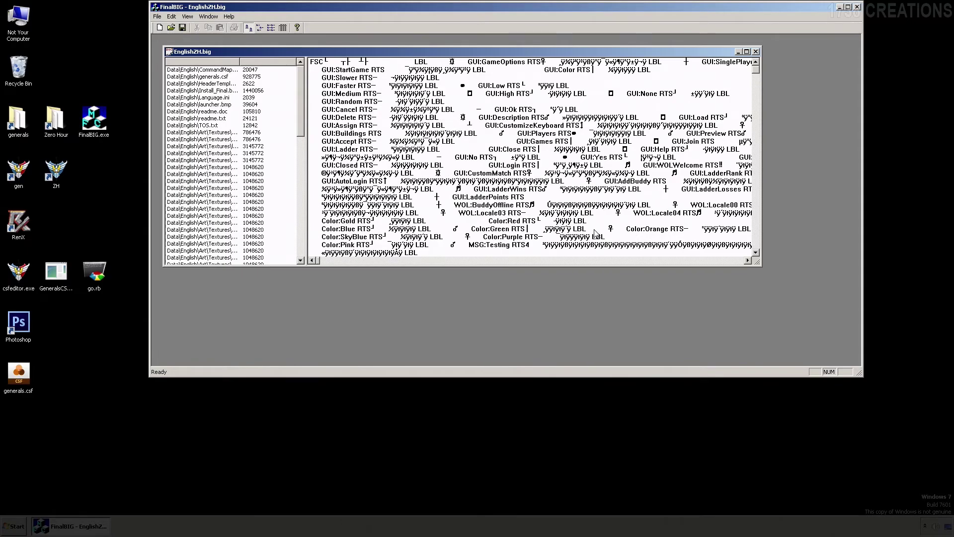
Step: Reposition generals.csf beside Photoshop on the desktop, close FinalBIG, and open generals.csf in csfeditor.exe
left_click_drag(24, 376, 62, 323)
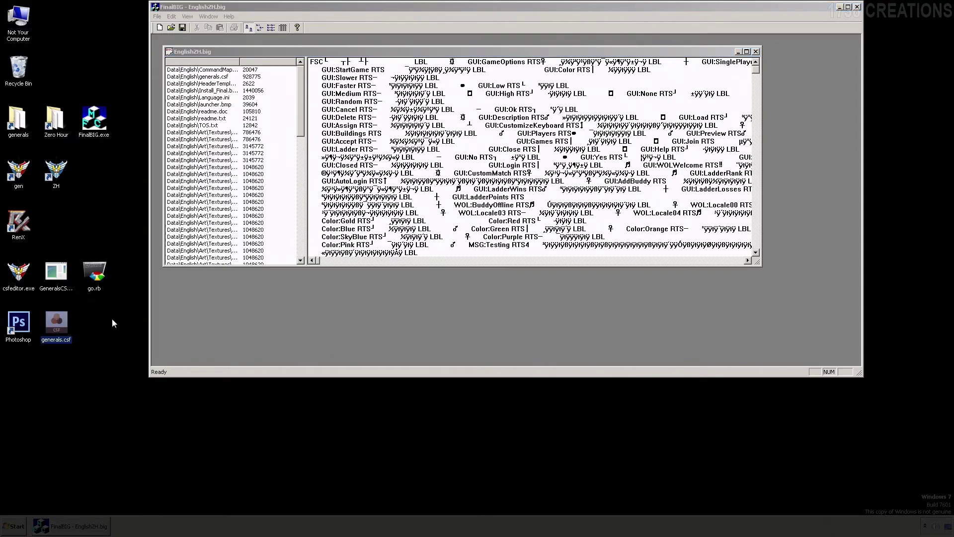
left_click(857, 7)
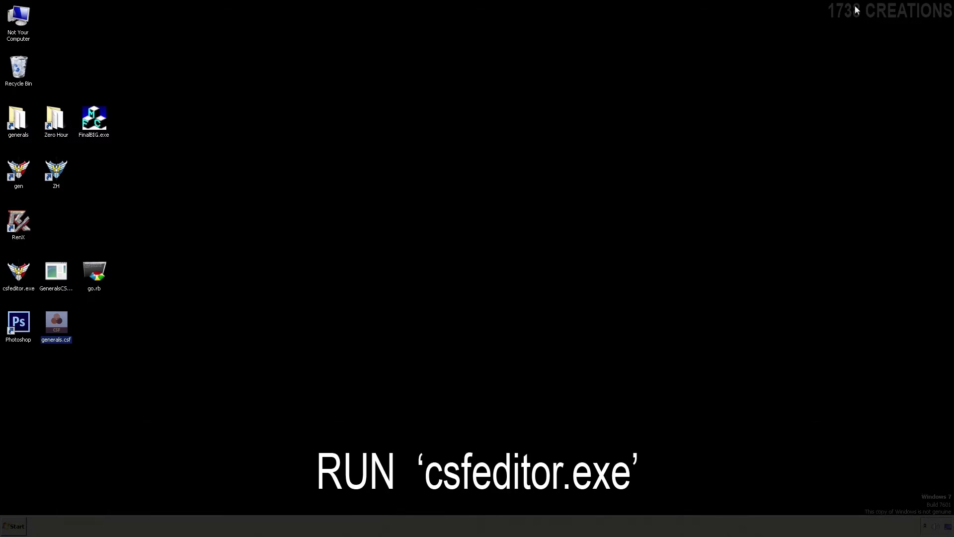
double_click(23, 273)
left_click_drag(424, 88, 521, 14)
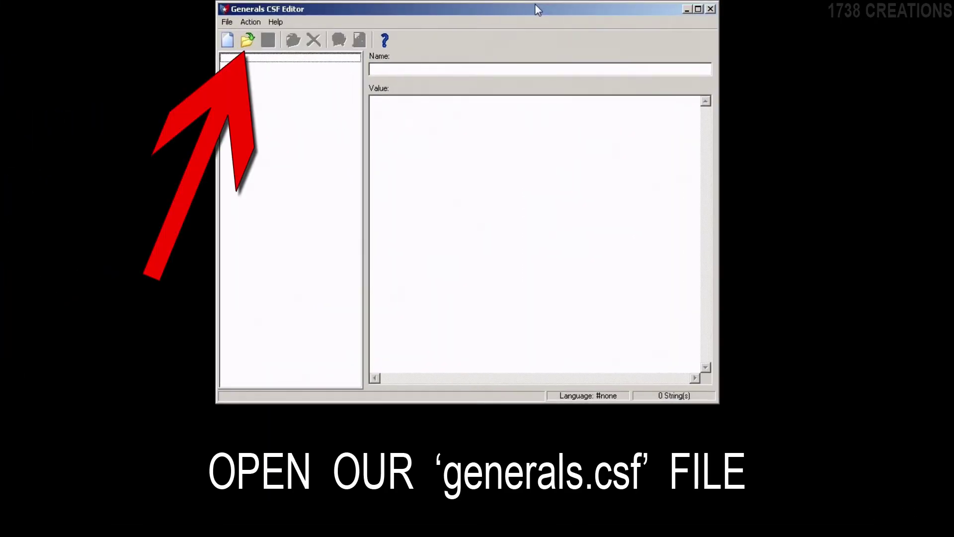
left_click(247, 40)
left_click(409, 239)
double_click(409, 239)
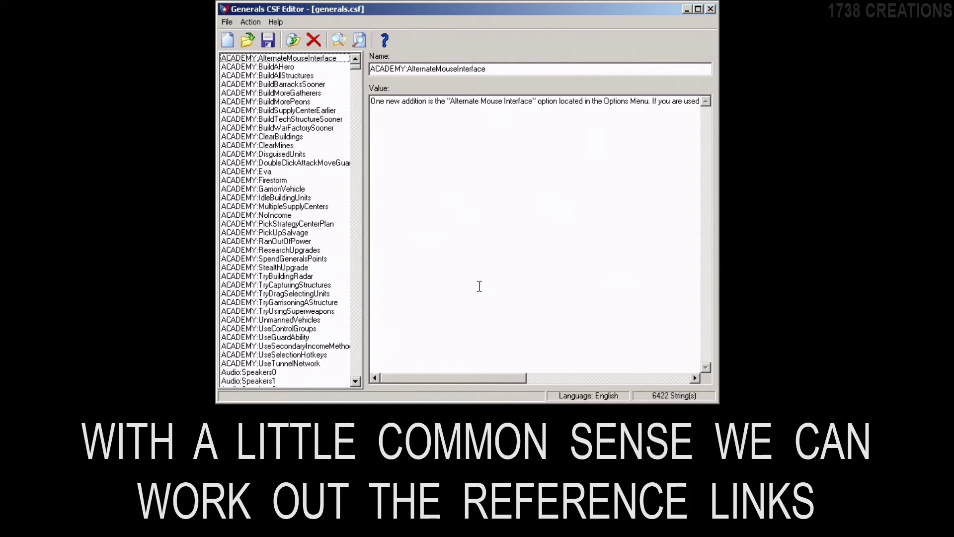
Step: Browse the string list and view the values of ACADEMY:BuildSupplyCenterEarlier, Firestorm, SpendGeneralsPoints and UseControlGroups
left_click_drag(355, 66, 373, 55)
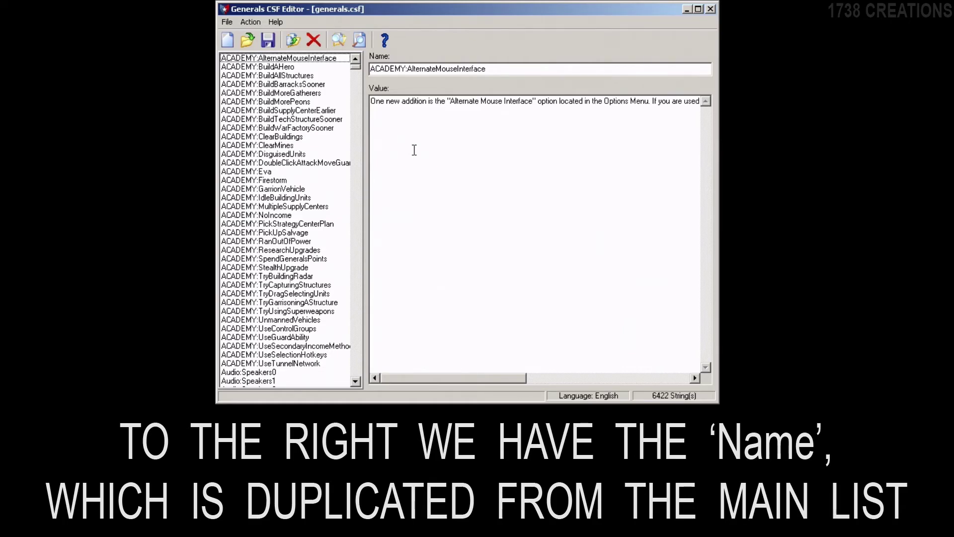
left_click(299, 111)
left_click(298, 179)
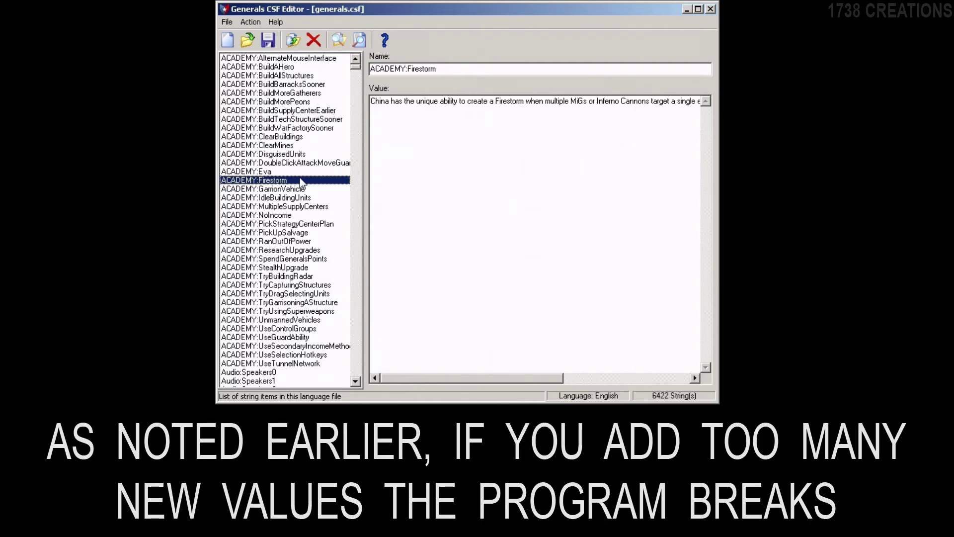
left_click(294, 259)
left_click(293, 329)
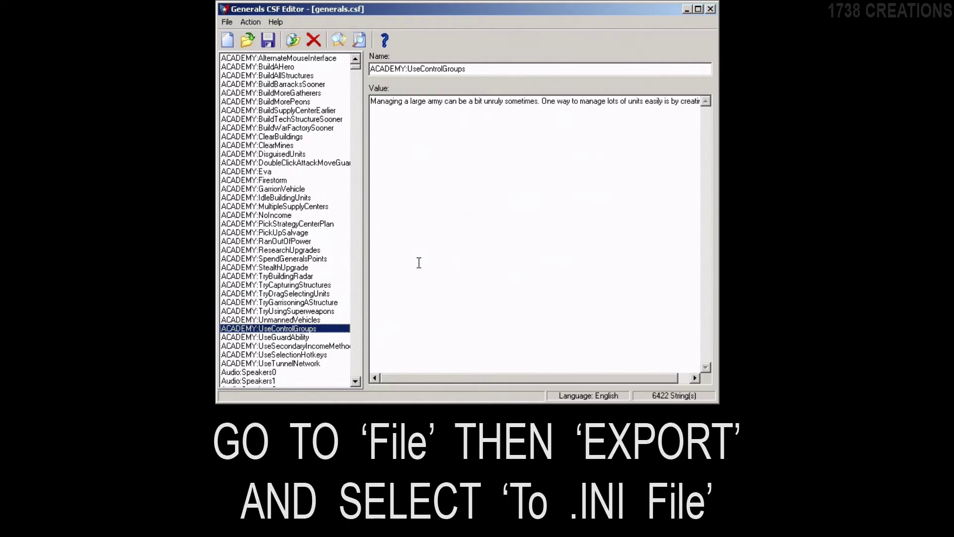
Step: Export the string table to an .INI file on the desktop named zh
left_click(227, 22)
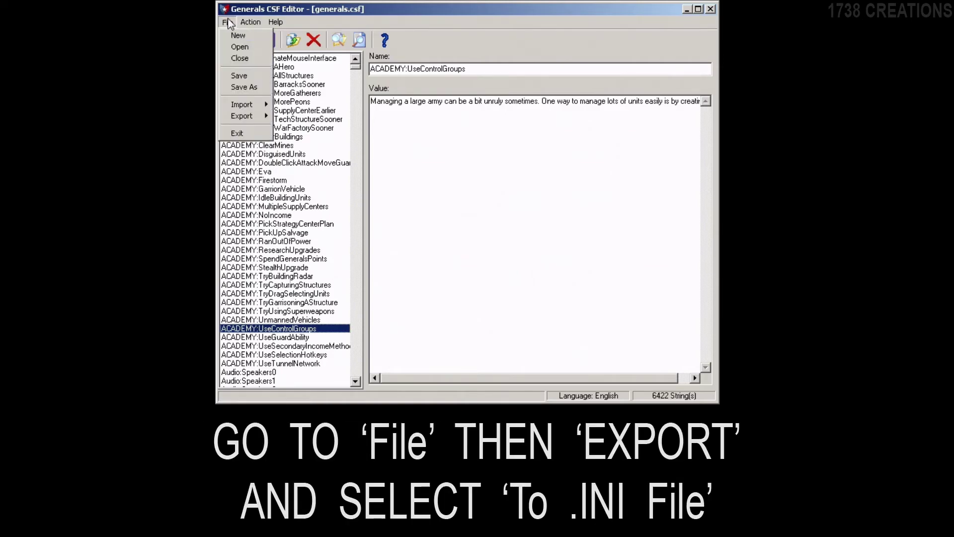
mouse_move(247, 120)
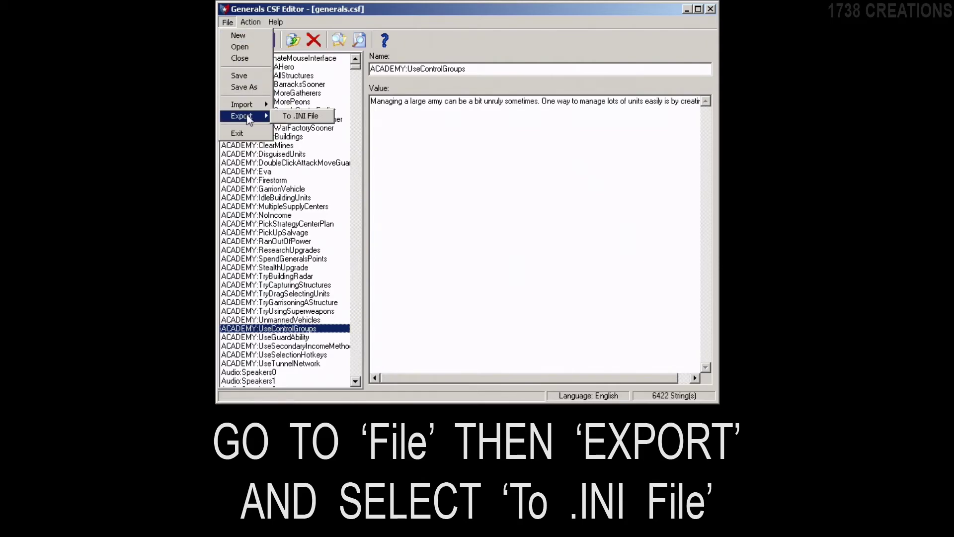
left_click(301, 116)
type("z")
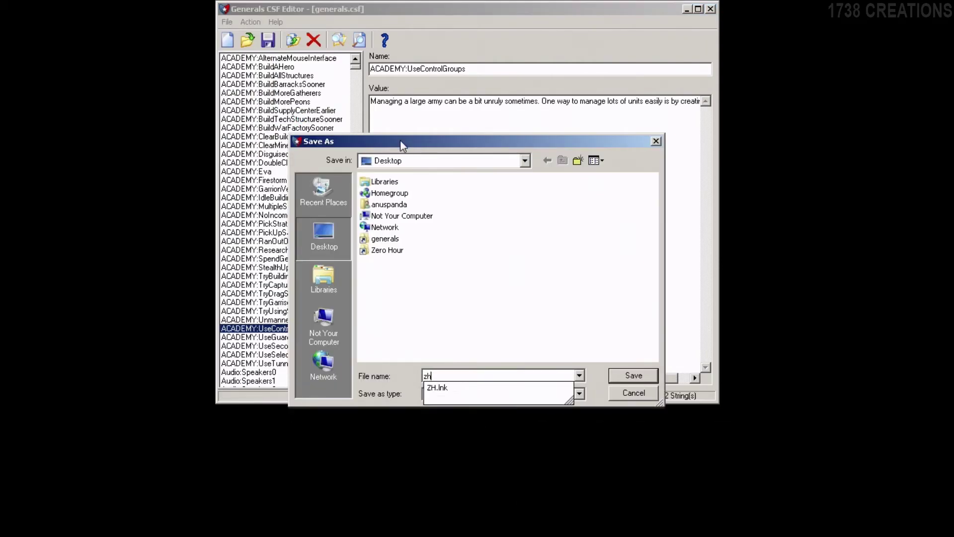
type("h")
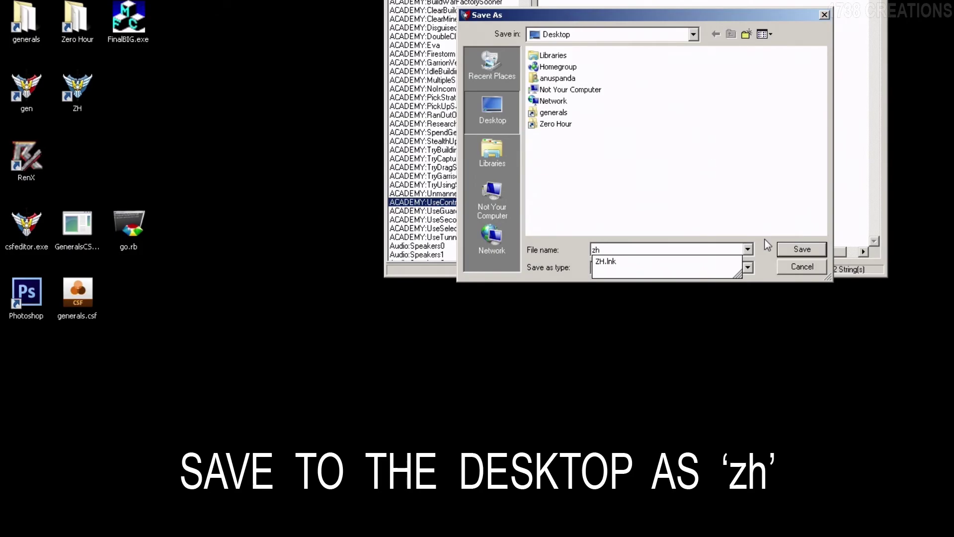
left_click(795, 249)
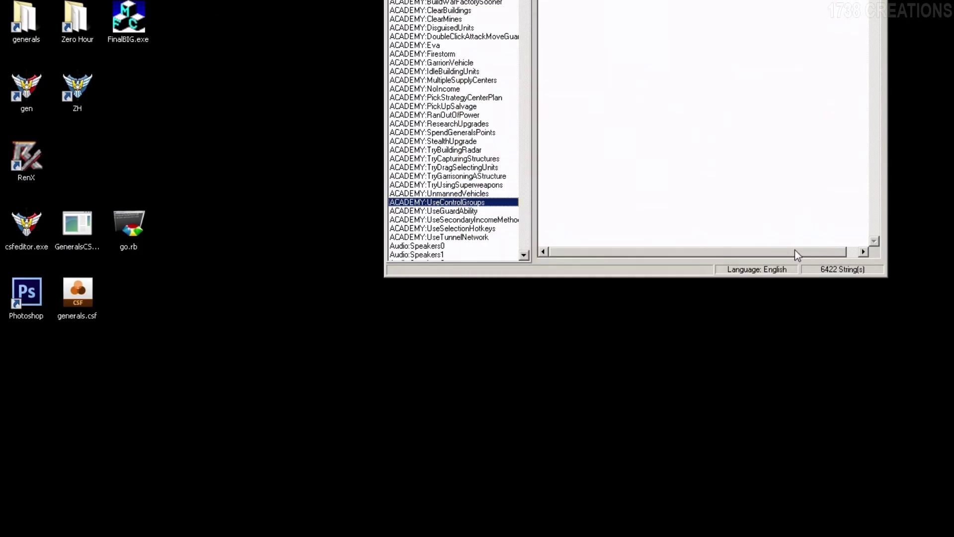
Step: Move generals.csf and zh together to a free area of the desktop and close the CSF editor
left_click_drag(31, 360, 128, 298)
left_click_drag(195, 345, 152, 217)
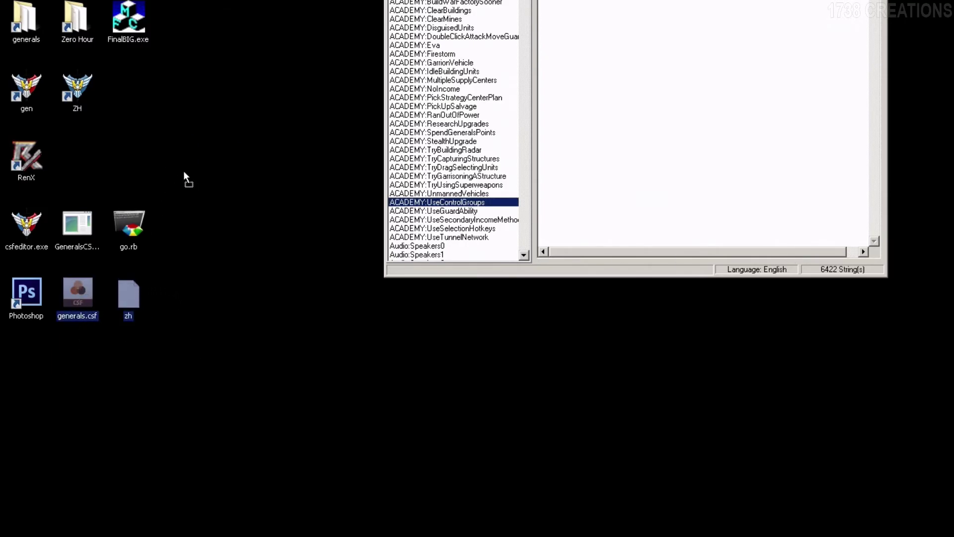
left_click_drag(184, 171, 184, 170)
left_click(264, 100)
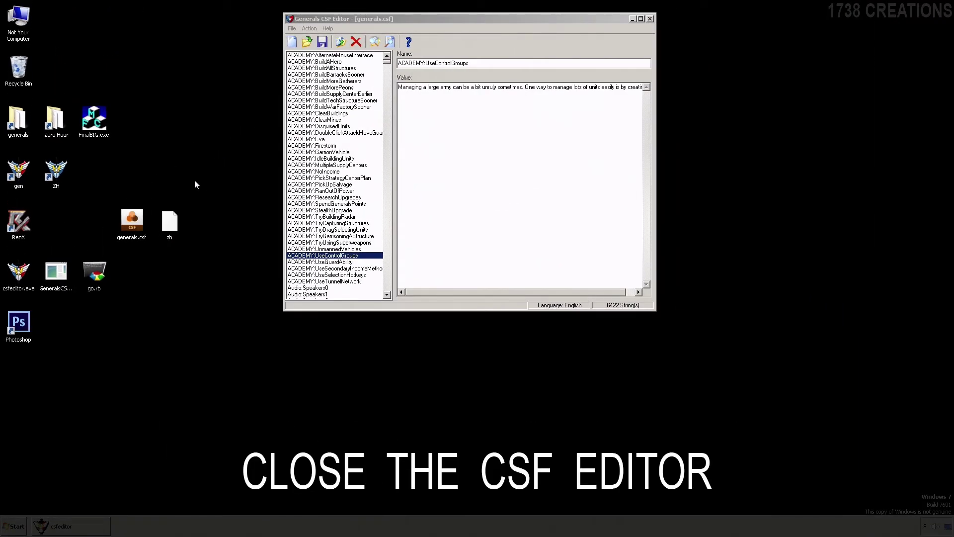
left_click(651, 17)
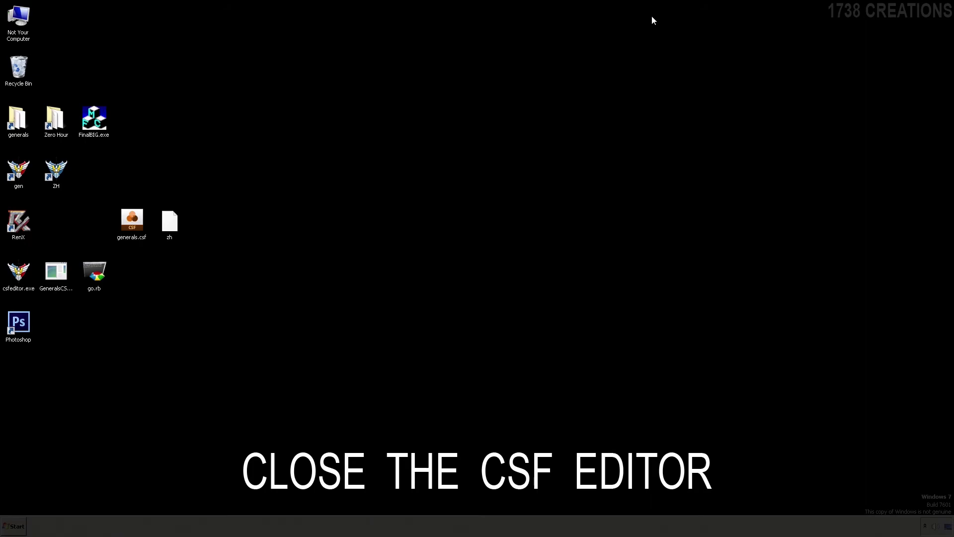
Step: Open the exported zh file in Notepad++, review its contents from start to end, and close it
right_click(165, 226)
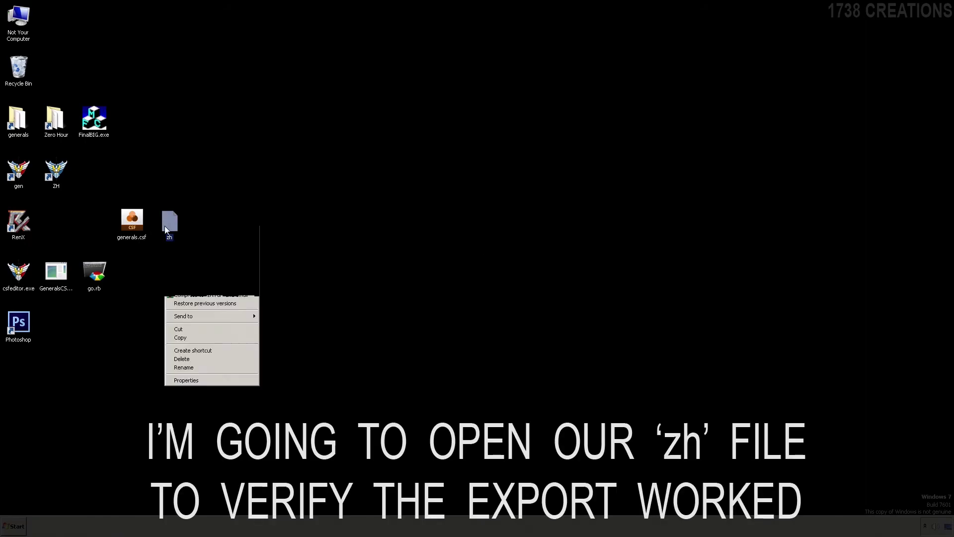
left_click(244, 241)
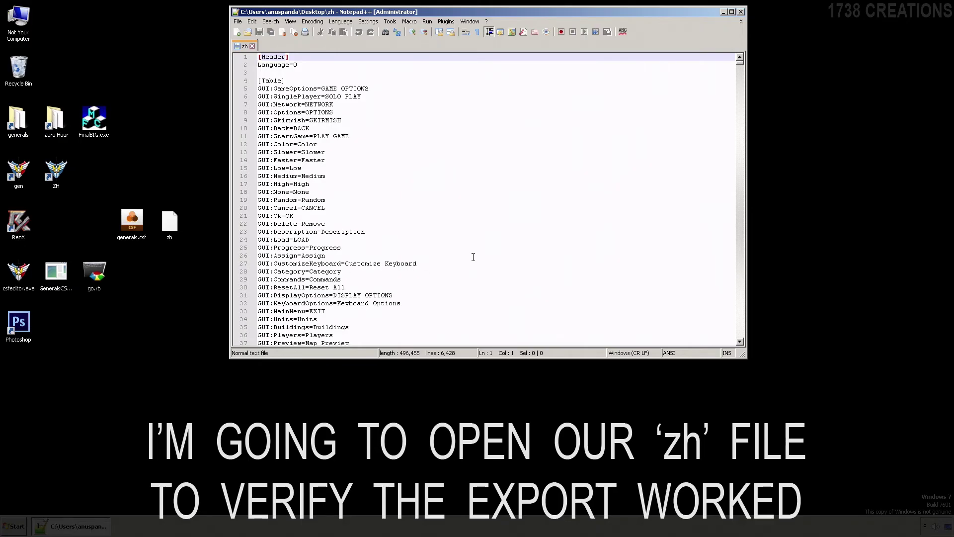
mouse_move(740, 60)
left_mouse_down()
mouse_move(739, 362)
mouse_move(744, 57)
left_mouse_up()
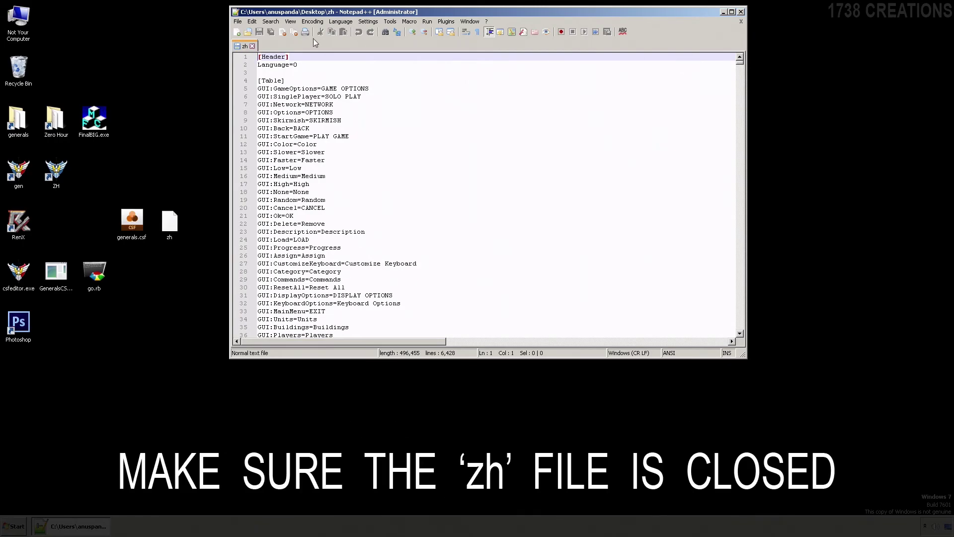
left_click(252, 47)
double_click(235, 13)
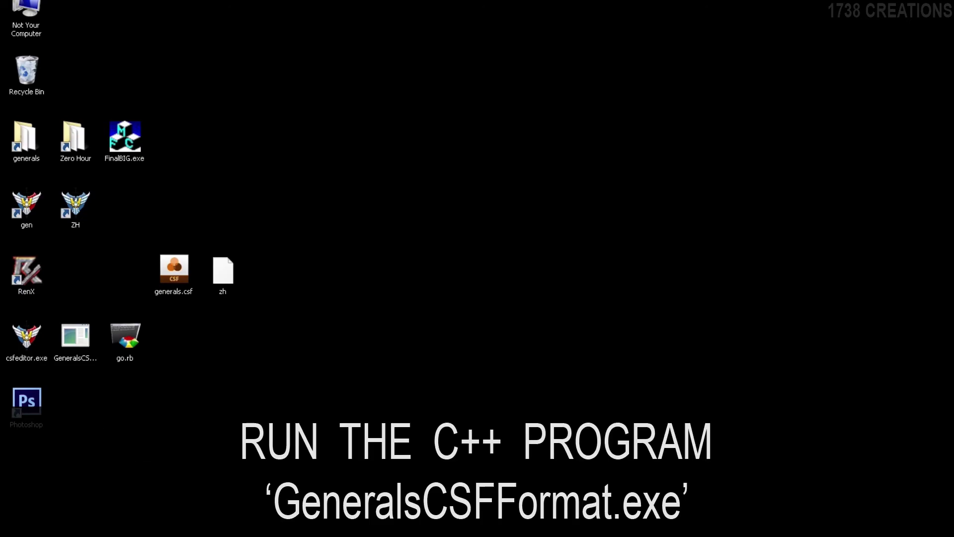
Step: Run GeneralsCSFFormat.exe with the file name zh to generate generals.str, and exit the converter
double_click(73, 335)
left_click_drag(315, 32, 571, 12)
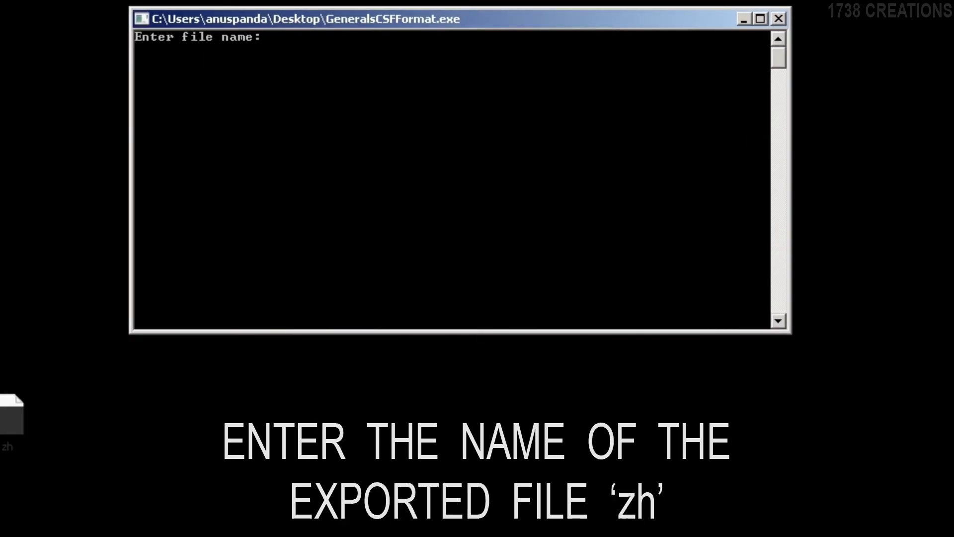
type("zh")
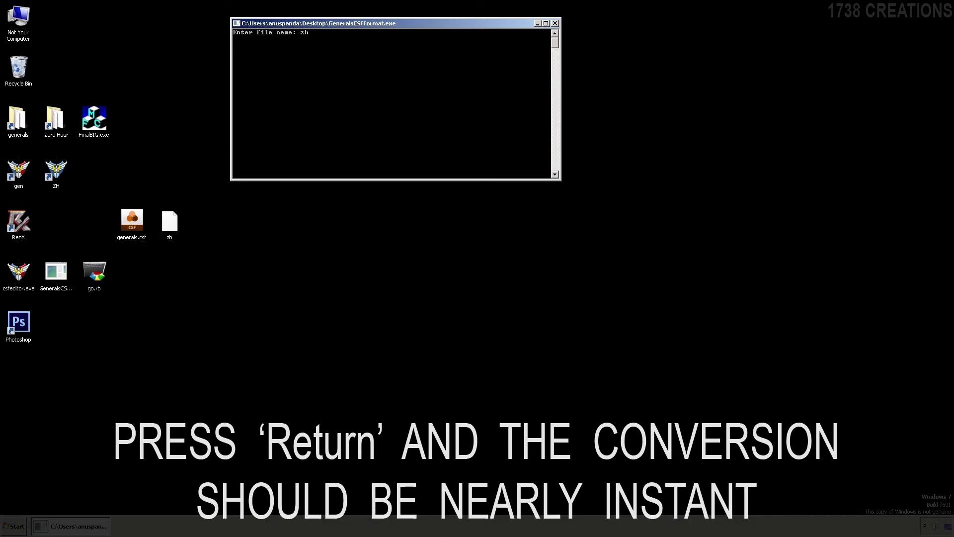
key("Return")
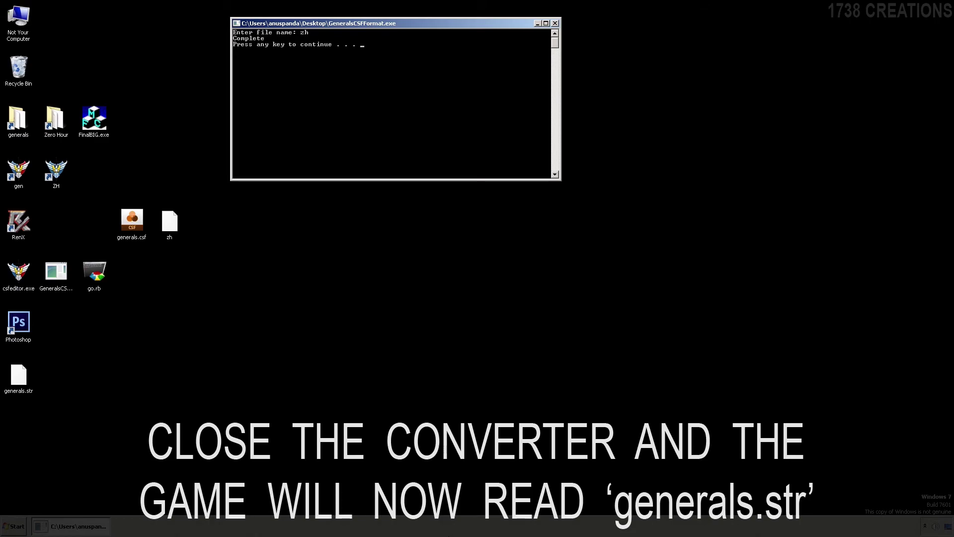
key("Return")
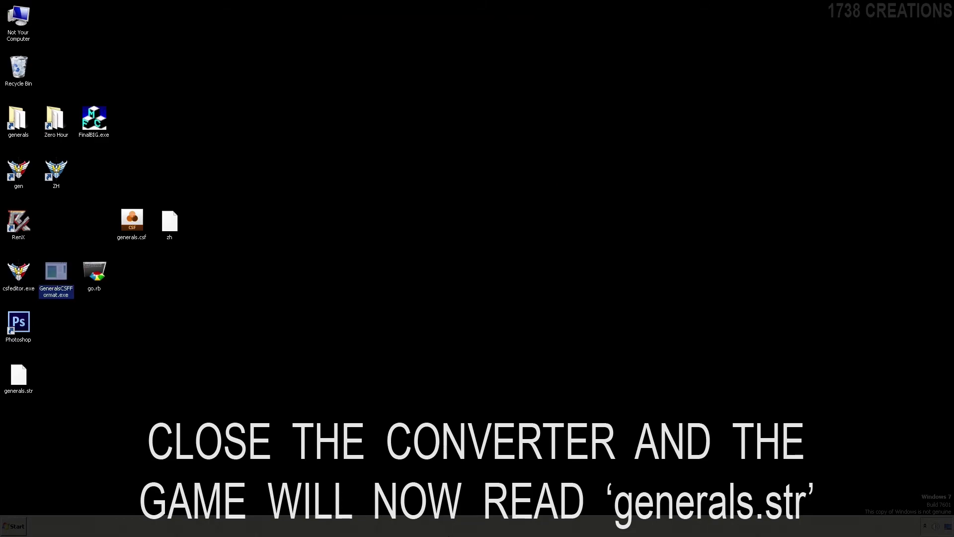
Step: Select generals.str and place it directly above the zh file on the desktop
key("Left")
key("Down")
key("Down")
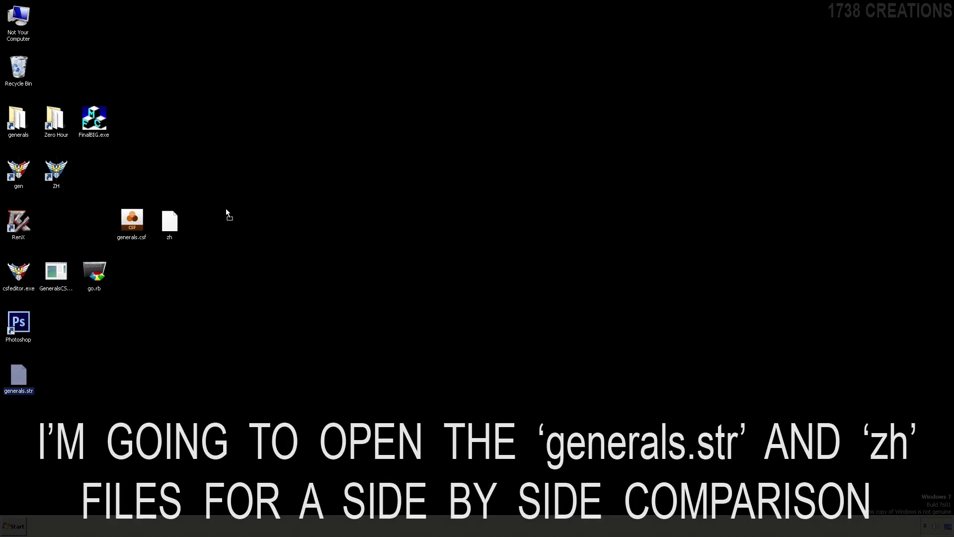
left_click_drag(166, 173, 166, 174)
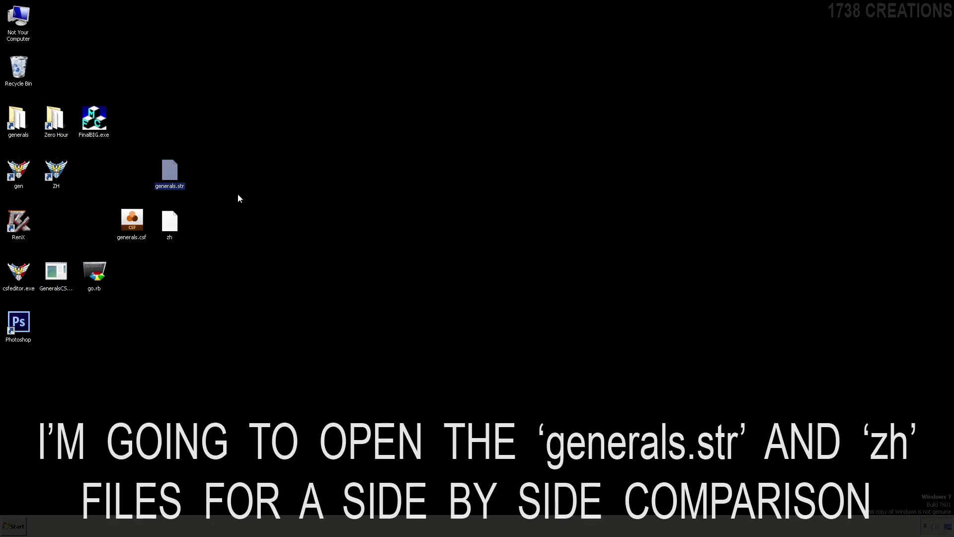
Step: Open zh and generals.str side by side in two Notepad++ views and compare the ends of both files
left_click(169, 219)
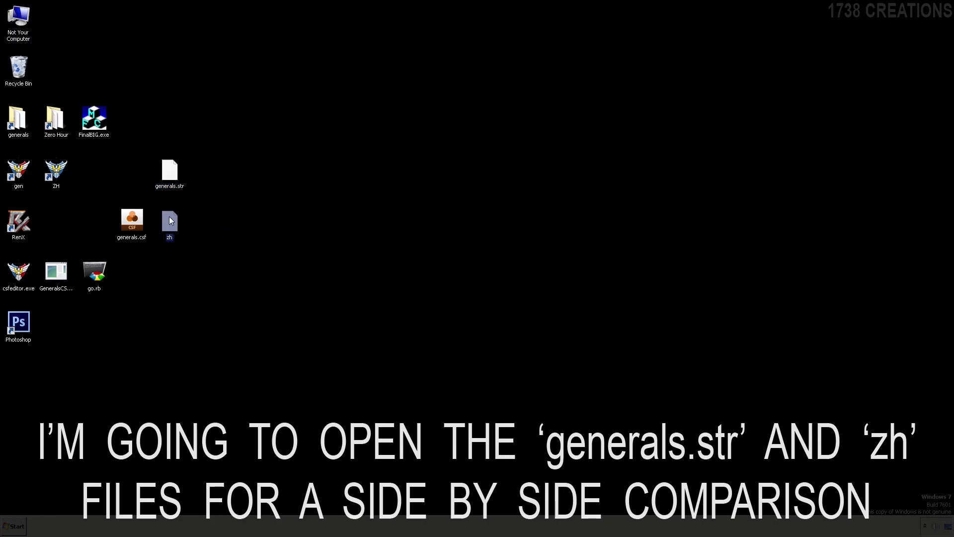
right_click(170, 218)
left_click(208, 233)
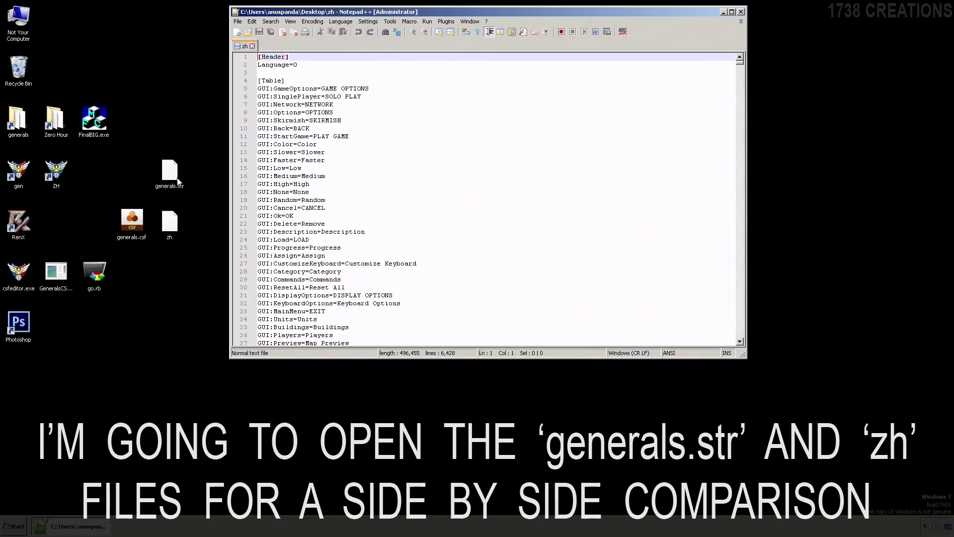
right_click(283, 49)
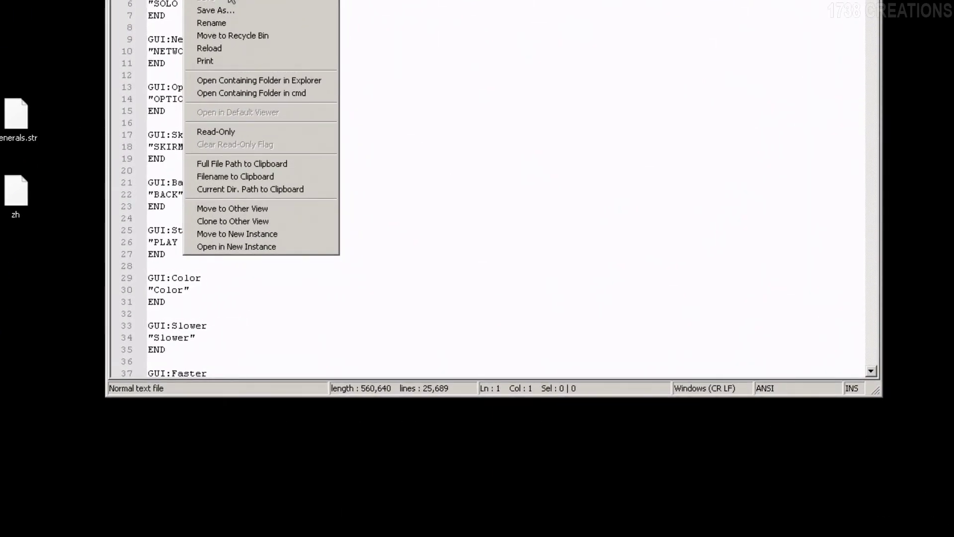
left_click(273, 208)
left_click(274, 205)
key("ctrl+End")
left_click(566, 167)
key("ctrl+End")
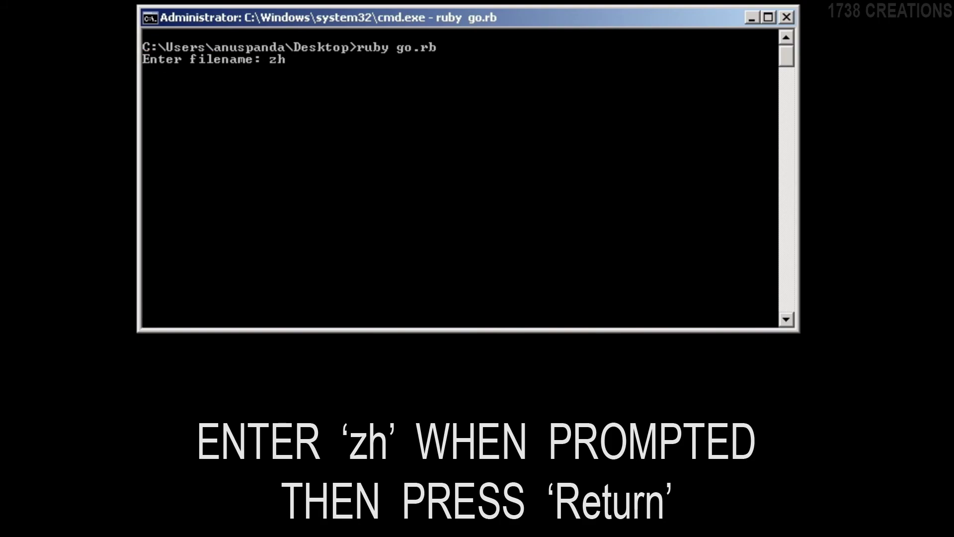
Step: Convert the zh file to generals.str with the Ruby script go.rb and close the command prompt
key("Return")
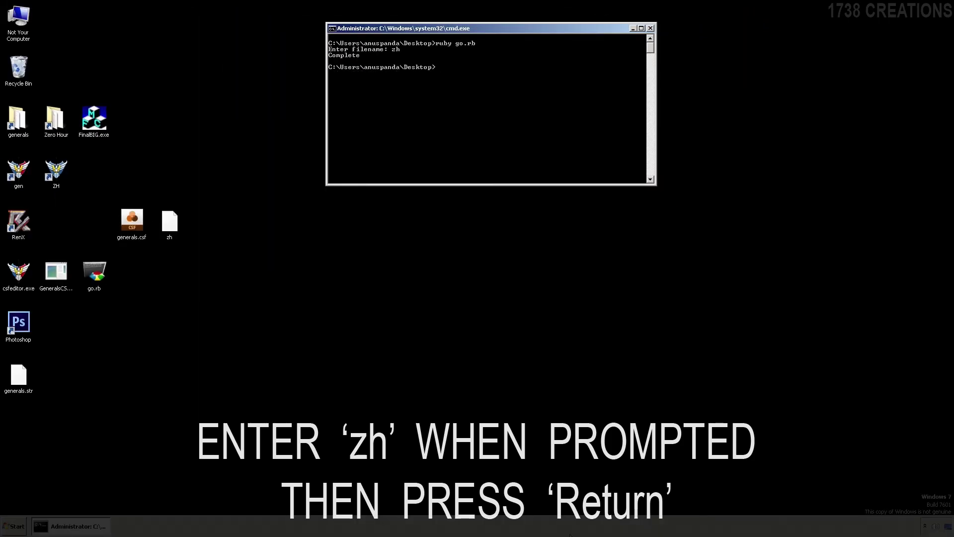
left_click(650, 28)
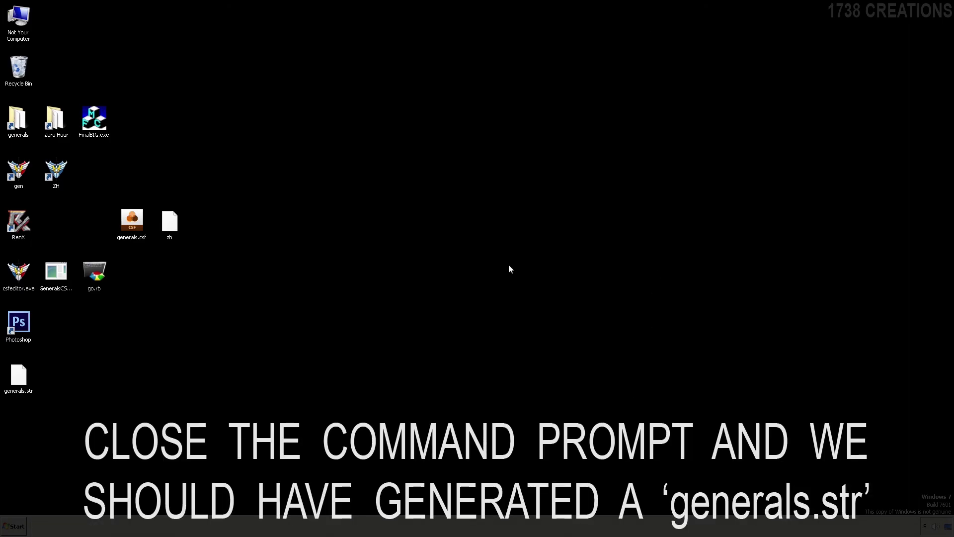
Step: Place generals.str above zh on the desktop and open it in Notepad++ to inspect its format
left_click_drag(238, 267, 171, 179)
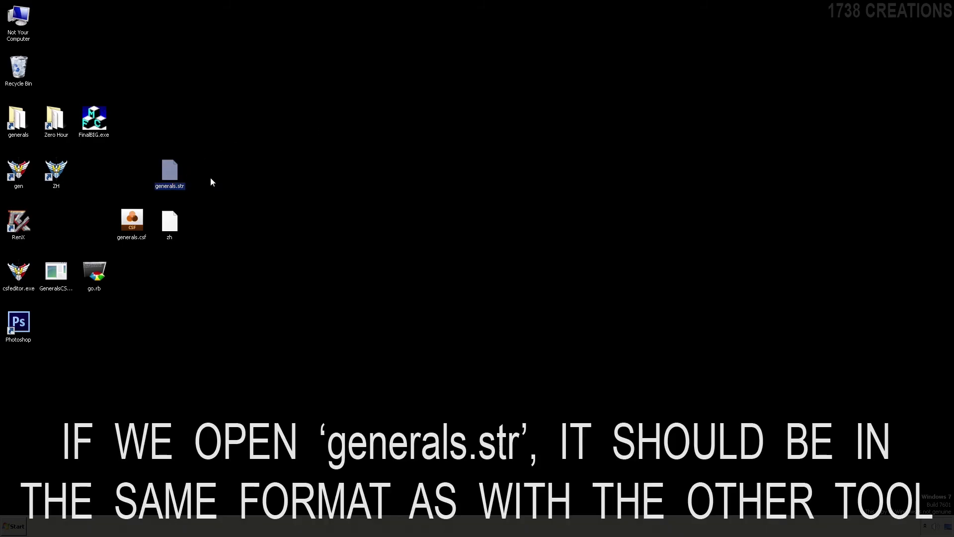
right_click(177, 170)
left_click(230, 188)
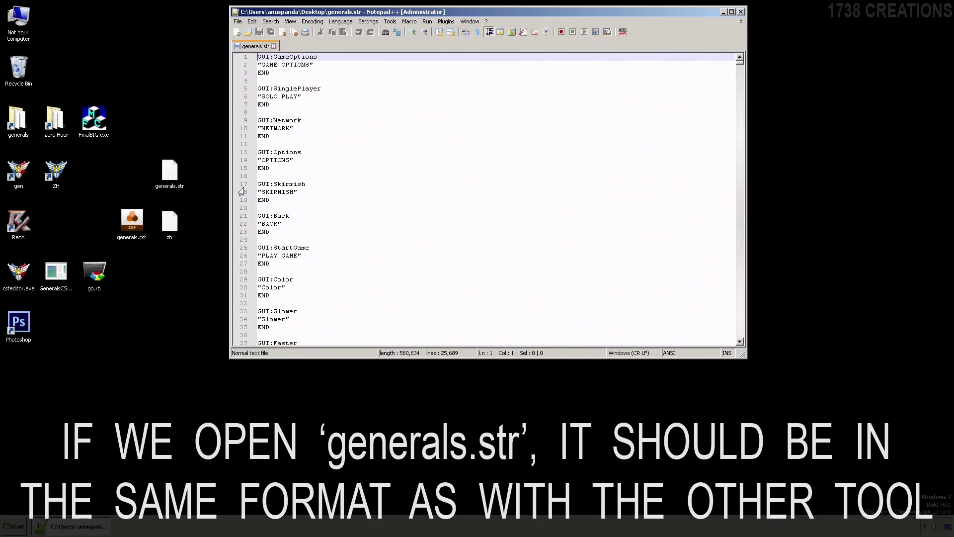
mouse_move(740, 58)
left_mouse_down()
mouse_move(759, 336)
mouse_move(754, 50)
left_mouse_up()
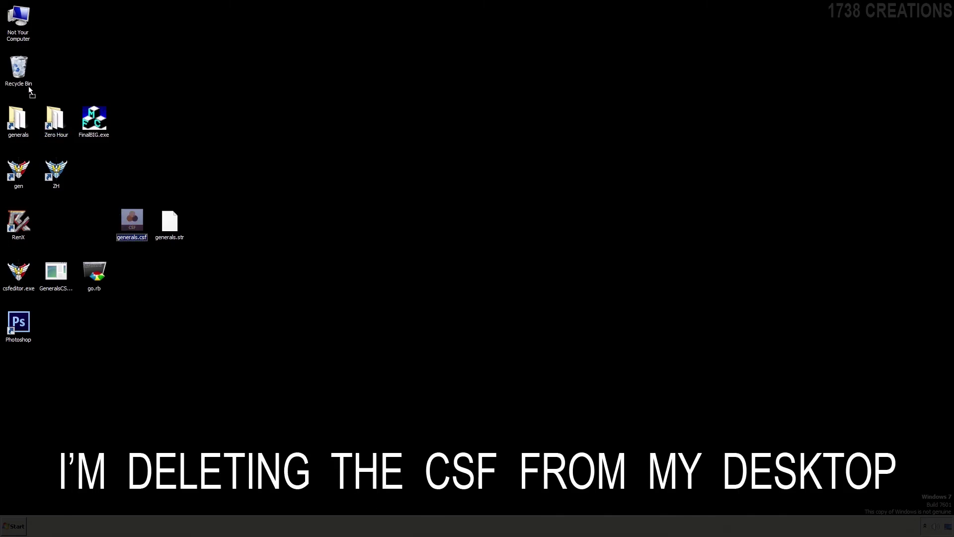
Step: Delete generals.csf from the desktop
left_click_drag(30, 91, 19, 73)
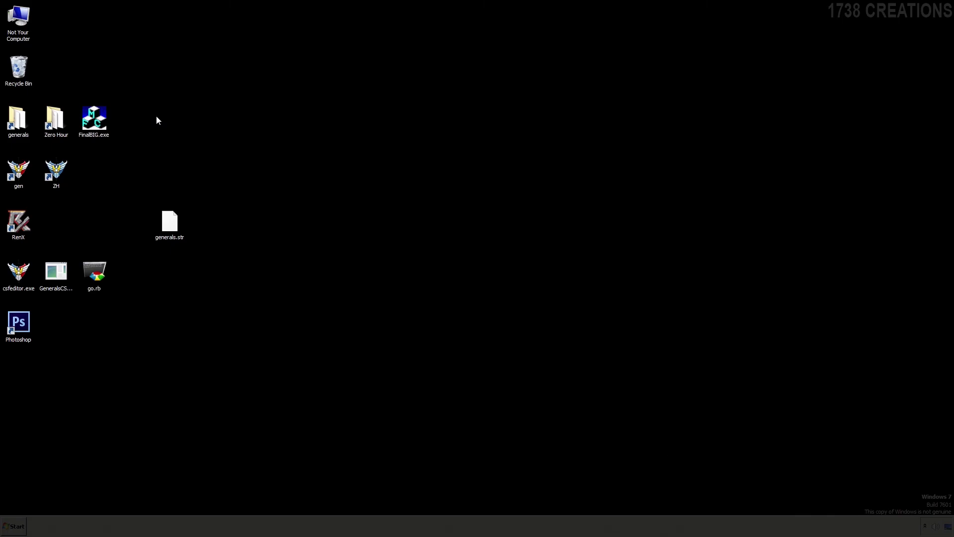
Step: Launch FinalBIG, reposition its window on the desktop and open the Zero Hour archive EnglishZH.big
double_click(94, 120)
left_click_drag(206, 62, 384, 12)
left_click_drag(384, 12, 384, 13)
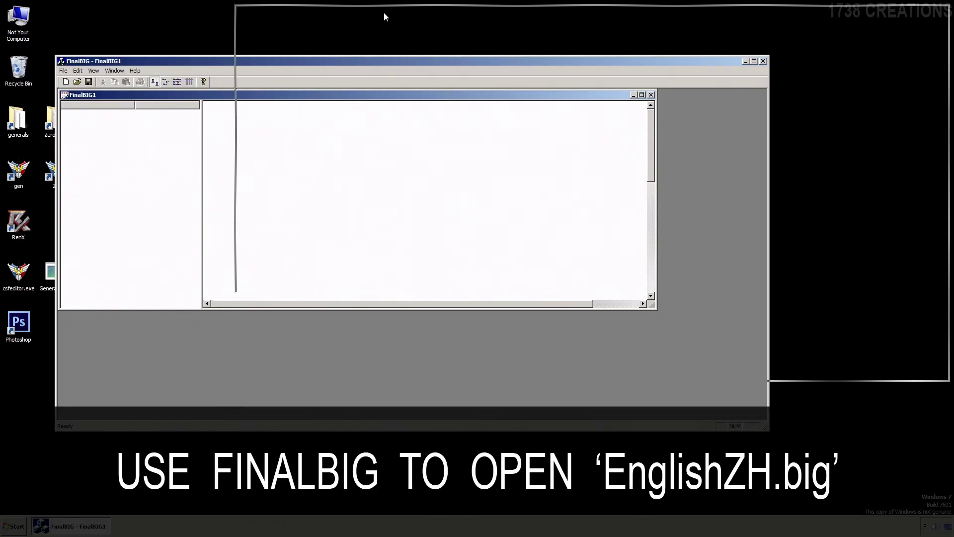
left_click(244, 44)
left_click(258, 112)
left_click(256, 31)
double_click(517, 195)
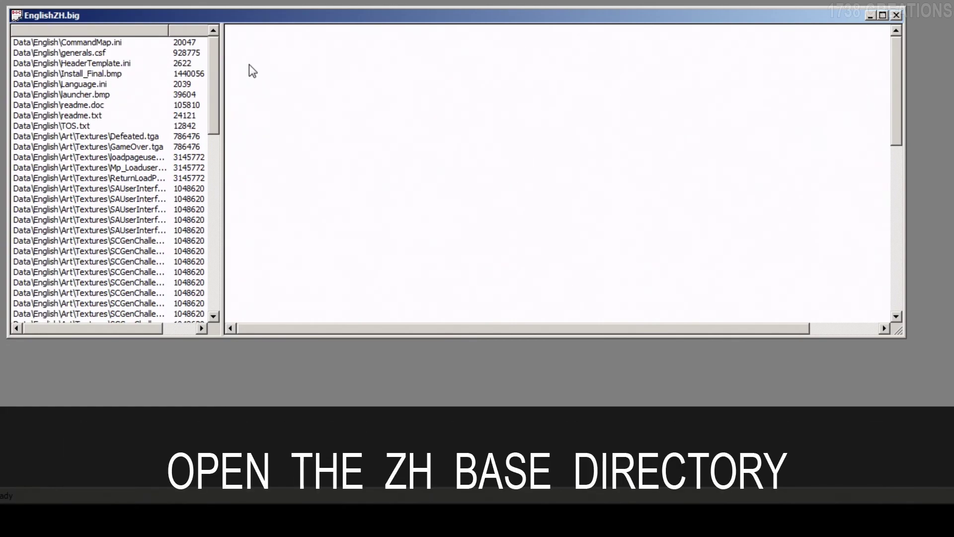
Step: Switch to the Zero Hour base directory in Windows Explorer and paste generals.str into its Data folder
key("alt+Tab")
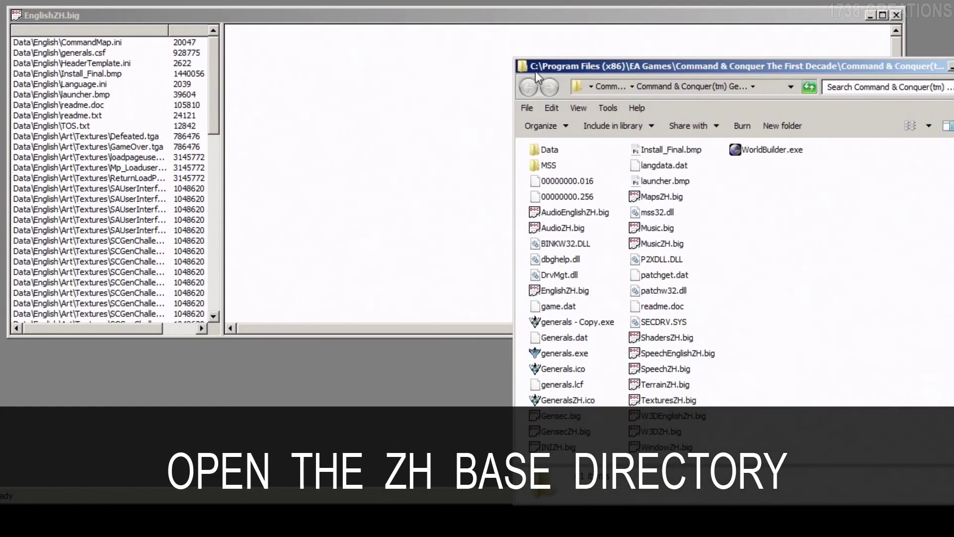
left_click_drag(582, 69, 383, 9)
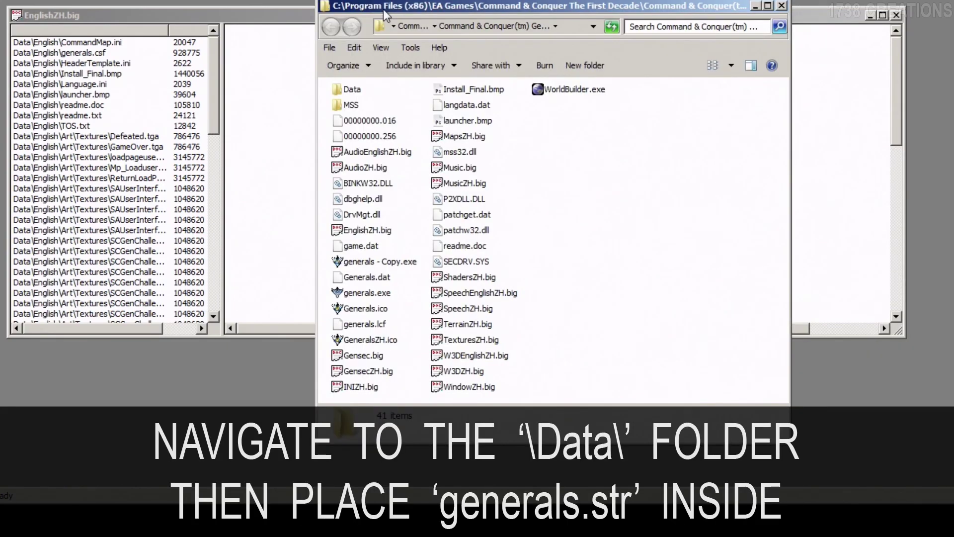
double_click(351, 89)
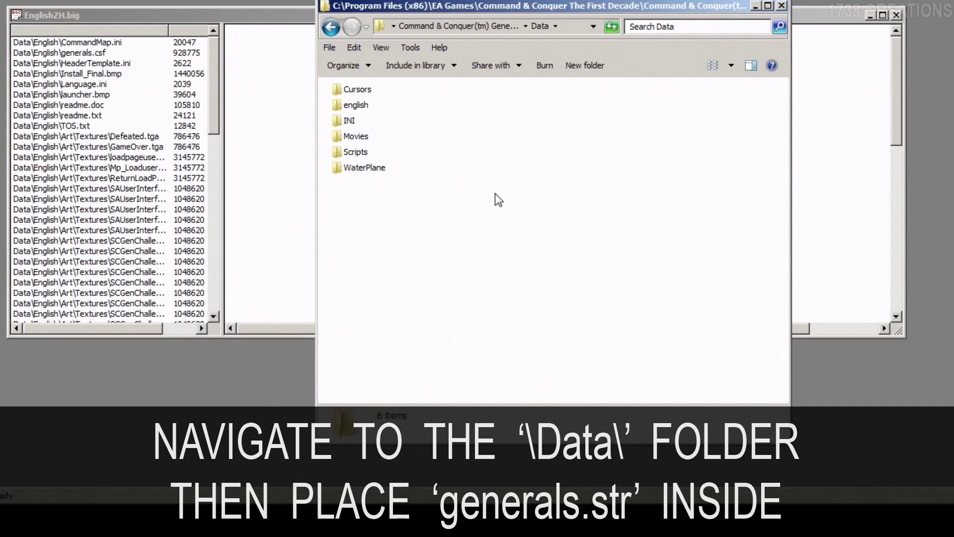
key("ctrl+v")
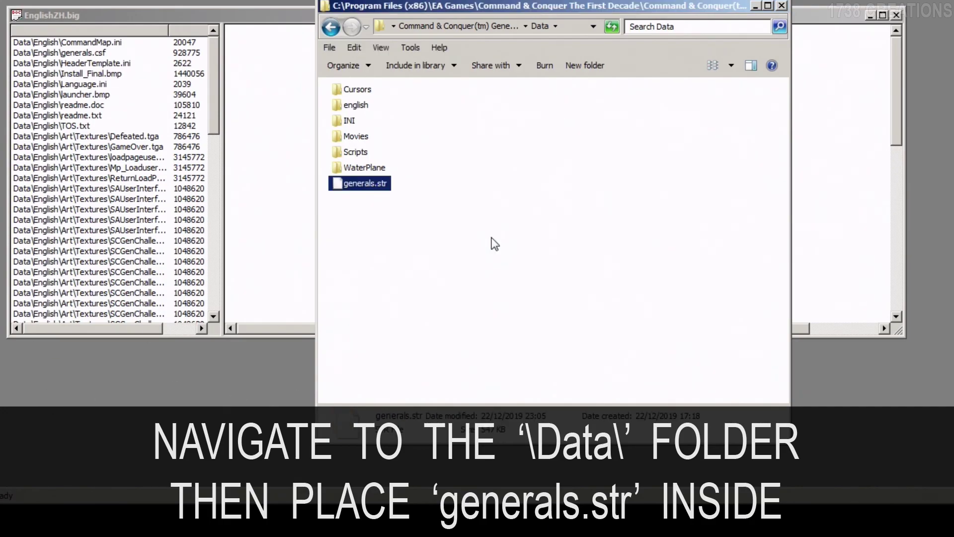